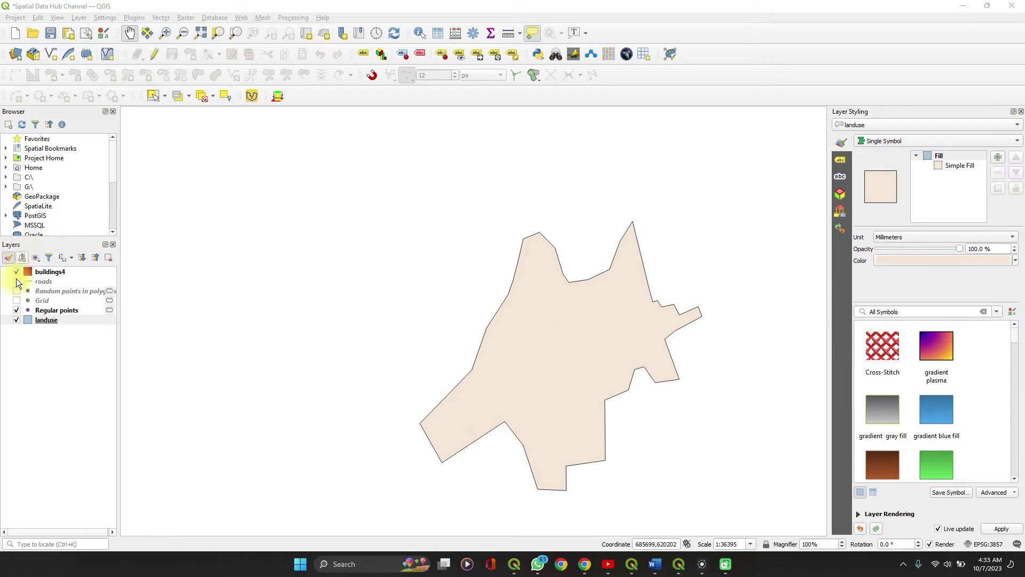
Select the landuse layer and zoom out to show all its scattered polygons
right_click(746, 34)
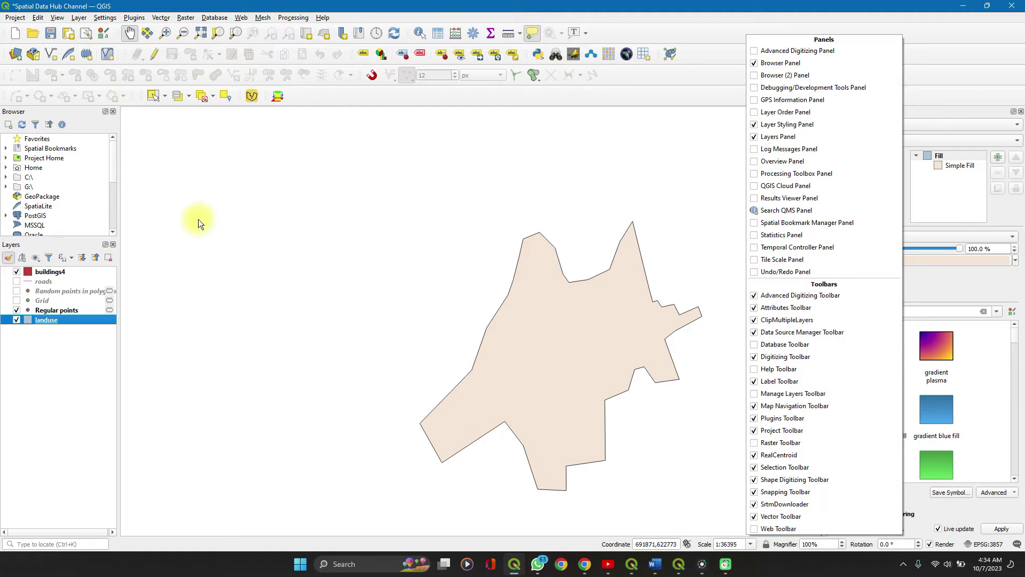
click(20, 371)
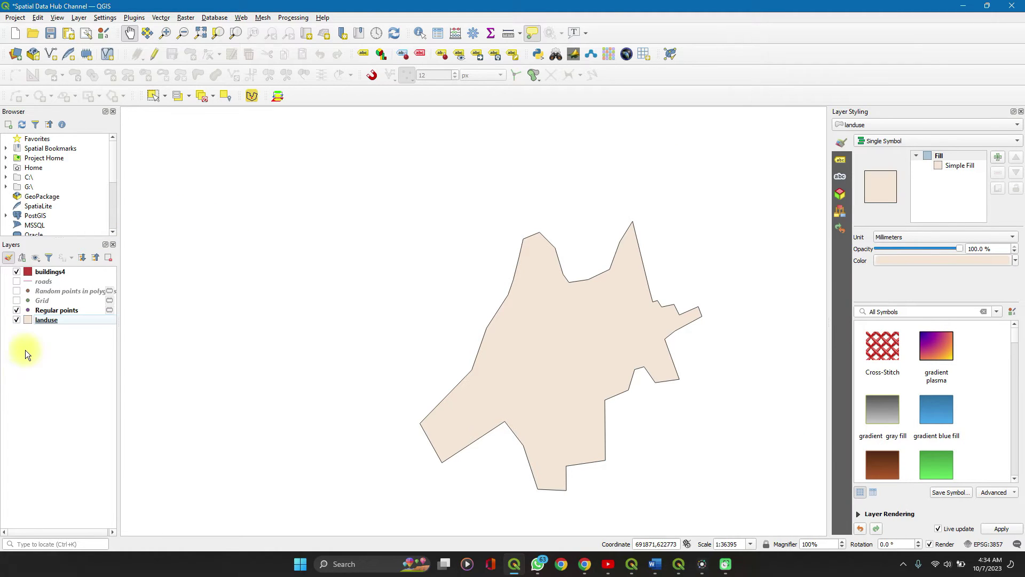
click(54, 320)
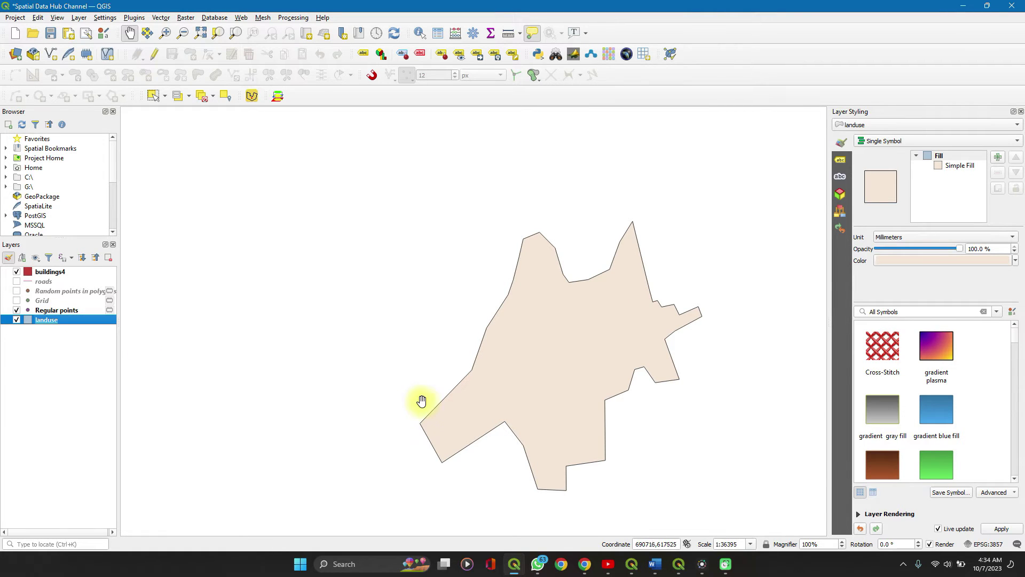
scroll(423, 400, down, 3)
scroll(423, 401, down, 2)
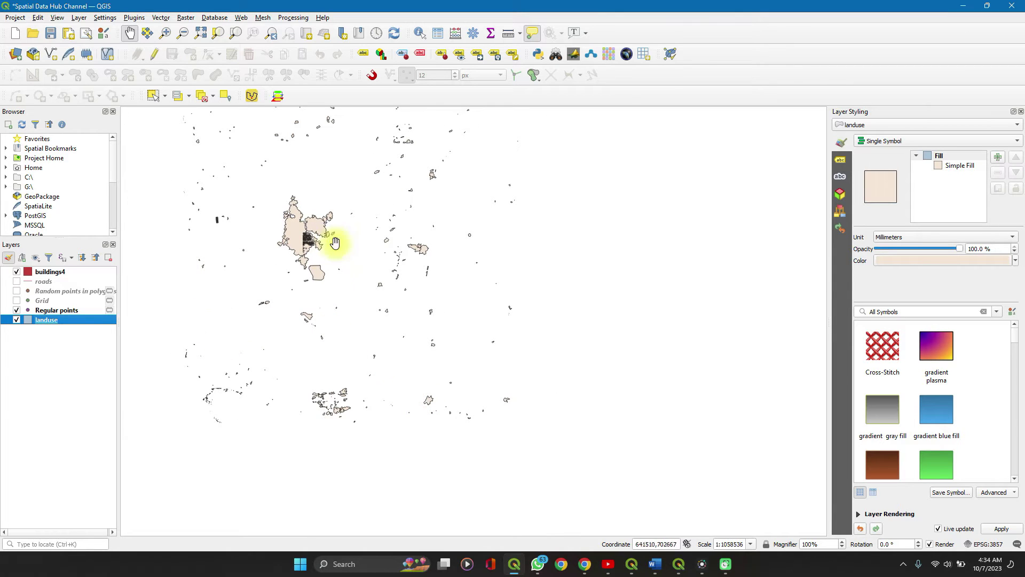
Review the landuse attribute table's 1257 features and type and LU_area fields, then close it
right_click(52, 319)
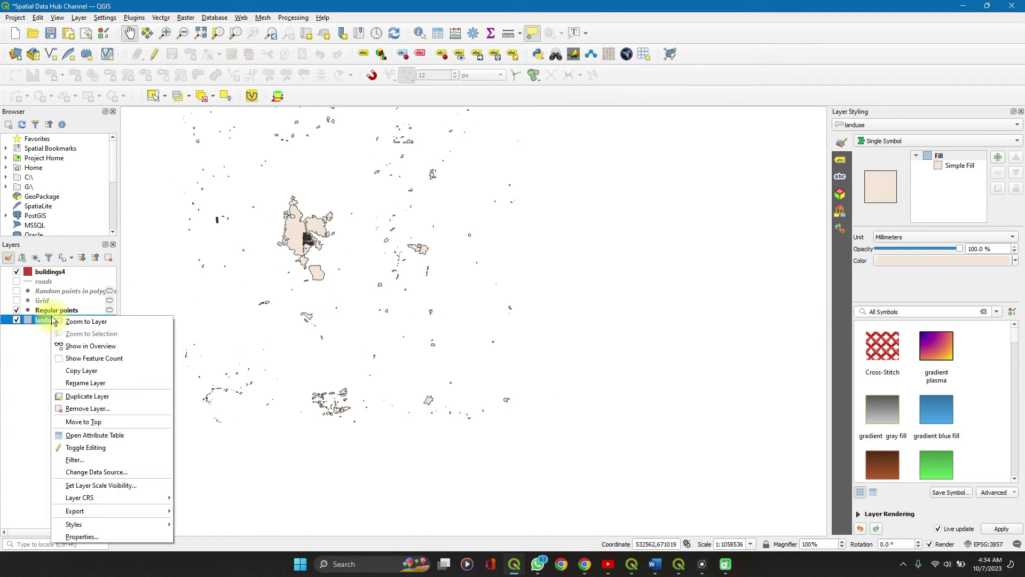
click(85, 434)
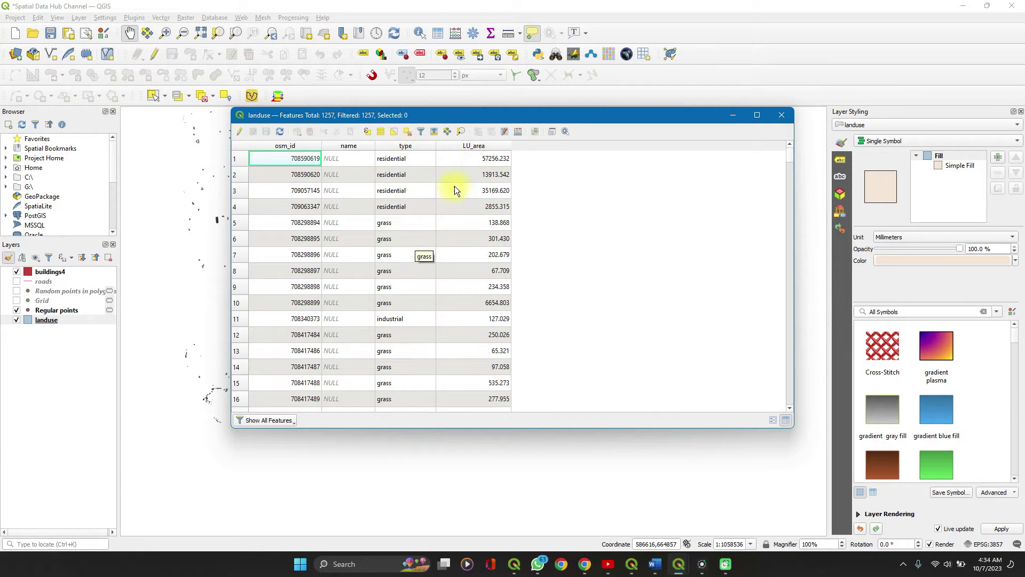
click(780, 118)
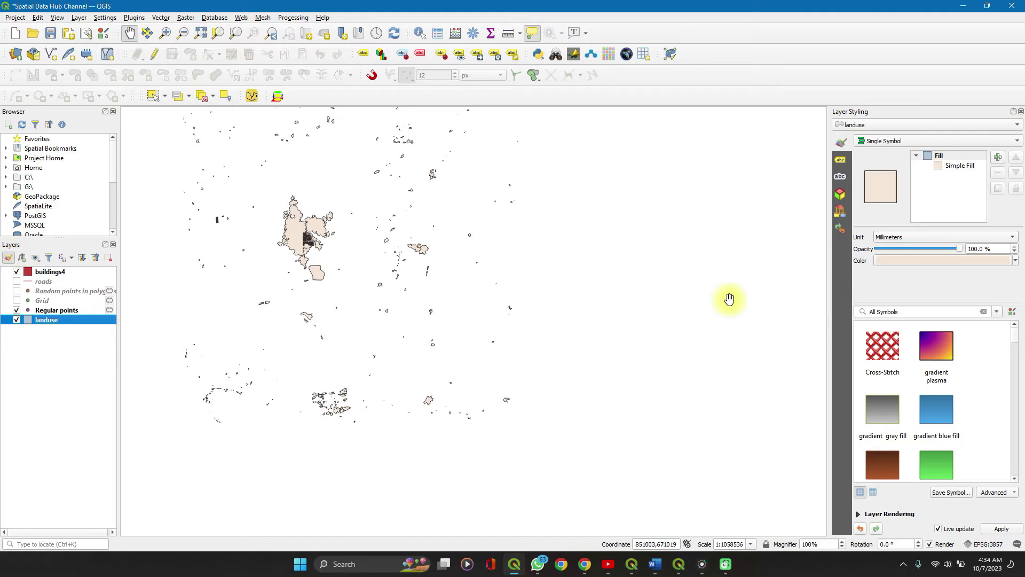
Widen the Layer Styling panel for landuse and show its Labels settings, currently No Labels
click(1020, 112)
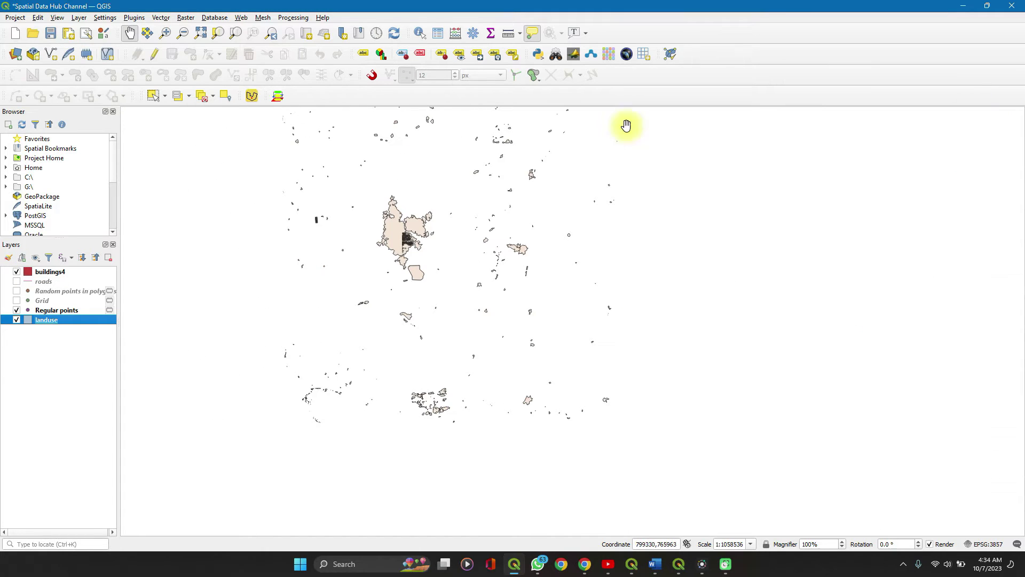
click(8, 258)
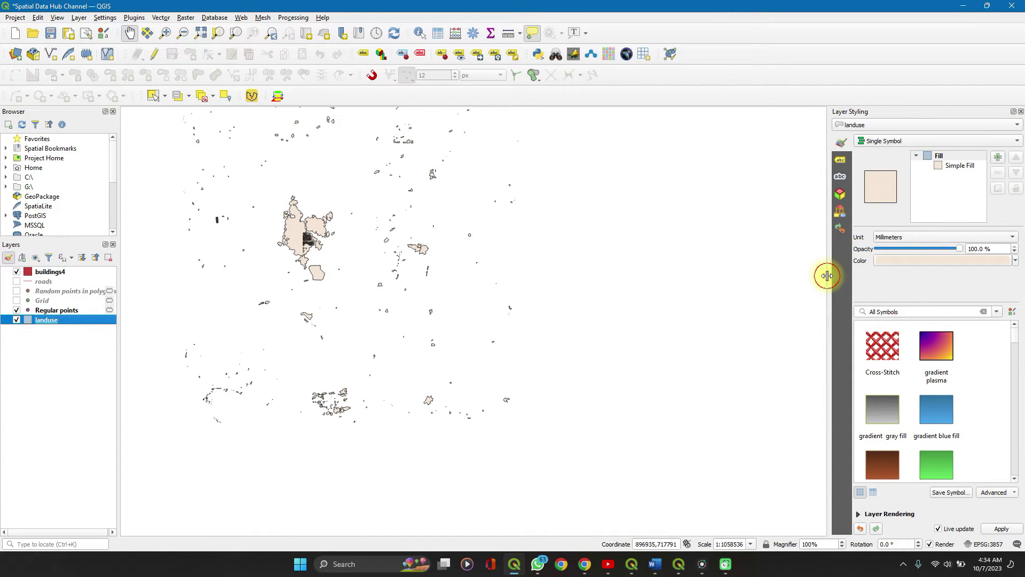
drag(829, 274, 790, 284)
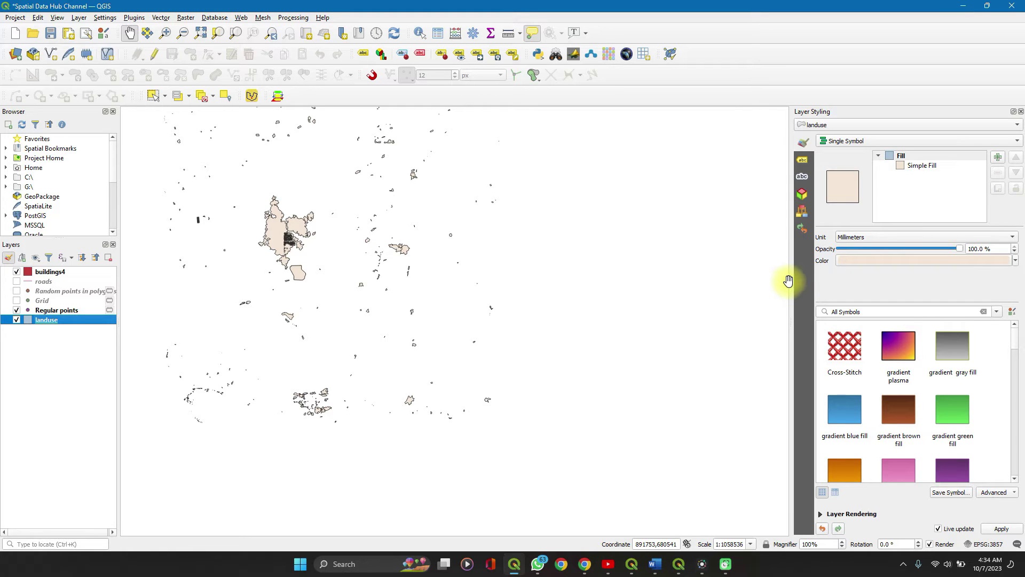
drag(790, 280, 767, 282)
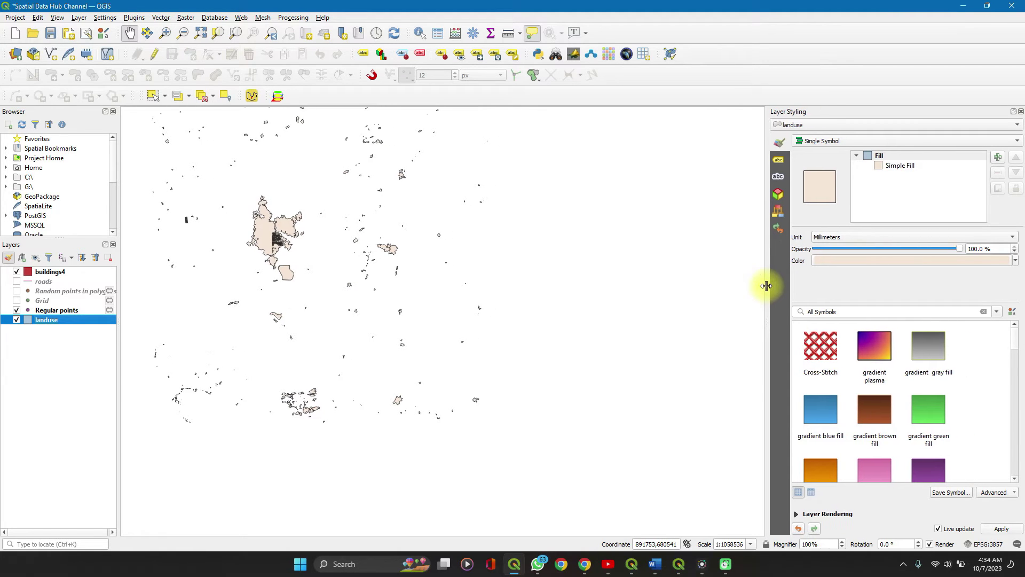
click(810, 127)
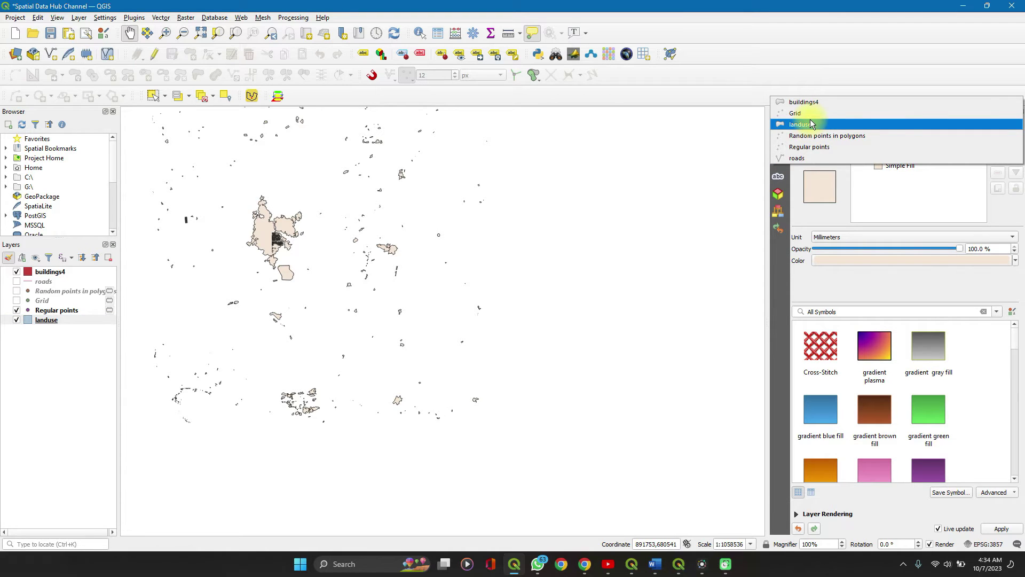
click(810, 124)
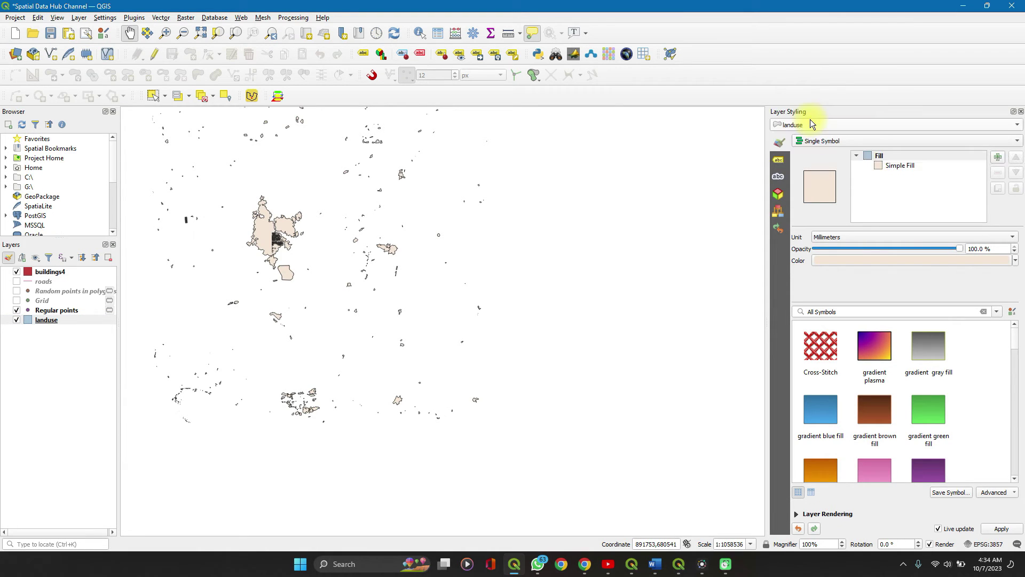
click(780, 163)
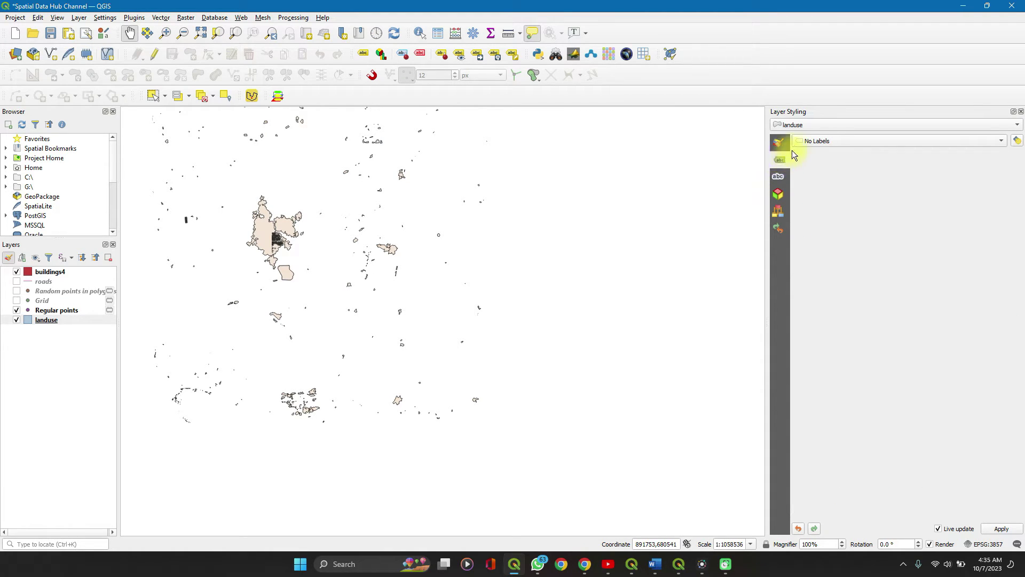
Switch landuse labelling to Single Labels and bring the Market polygons into view
click(821, 141)
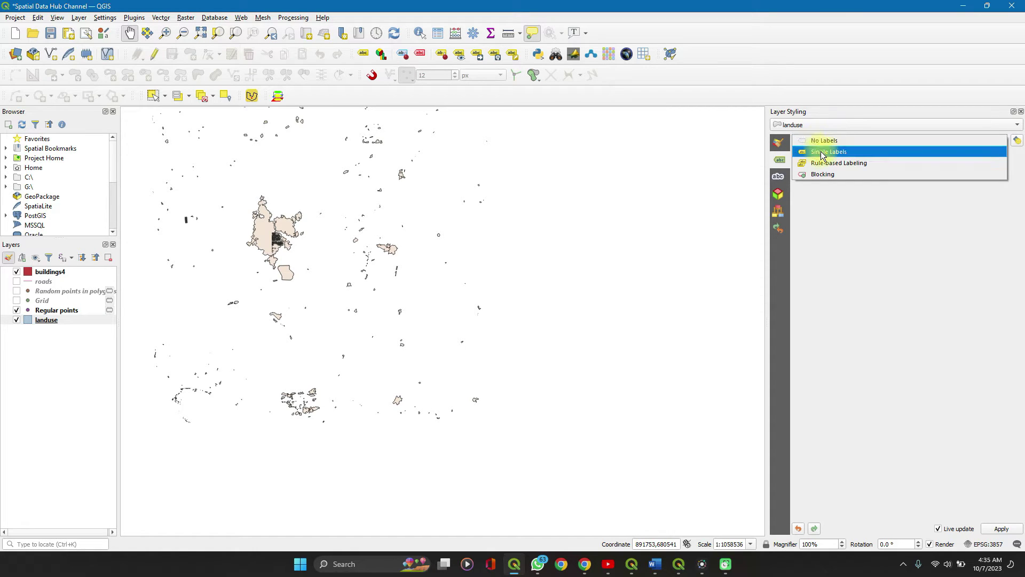
click(821, 153)
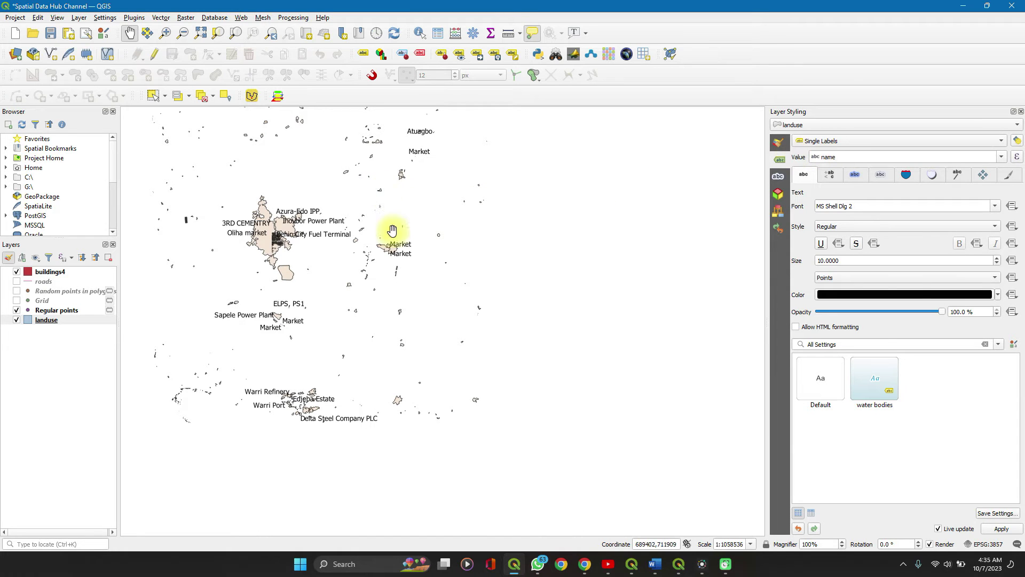
scroll(396, 247, up, 3)
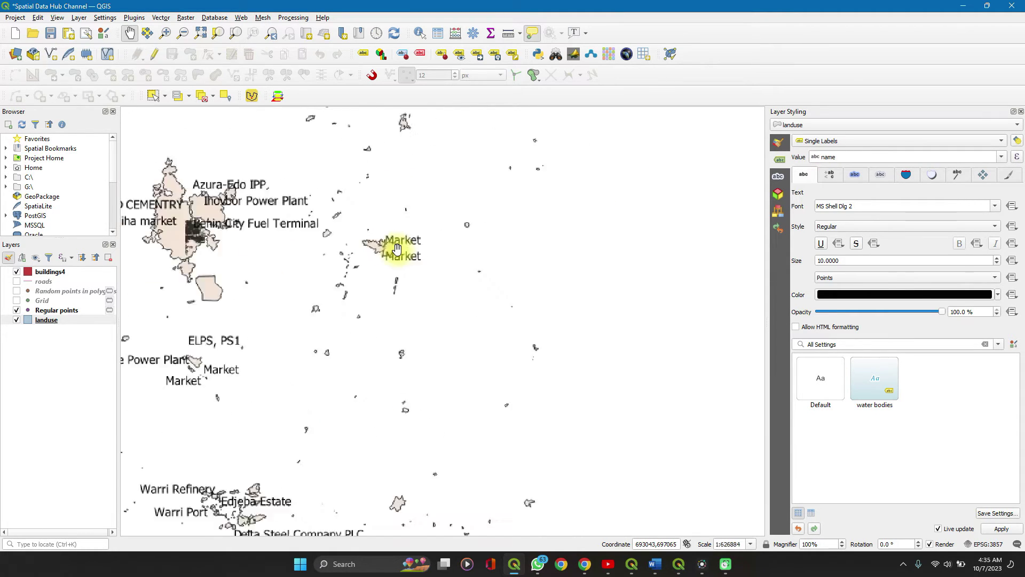
scroll(396, 248, up, 2)
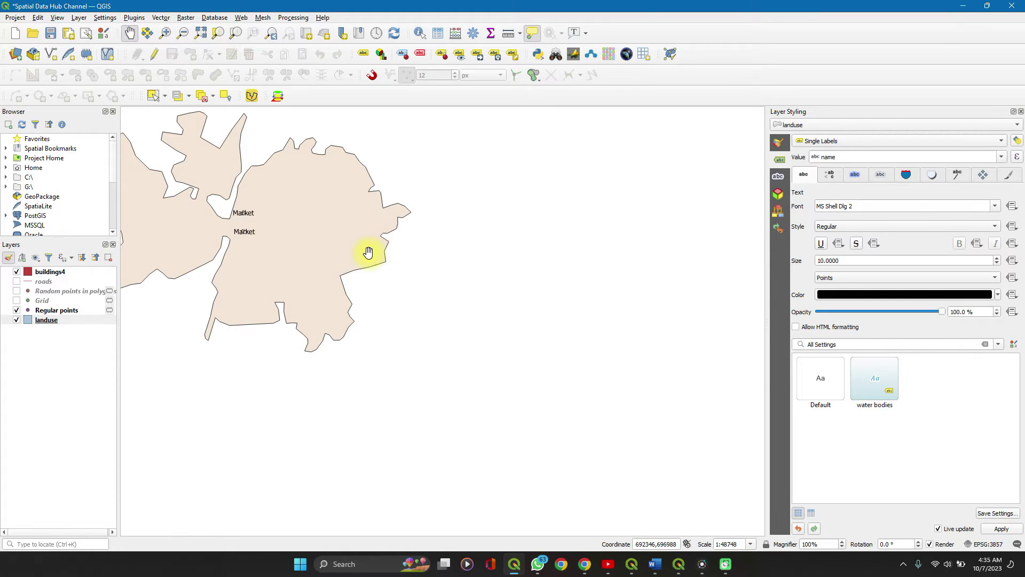
drag(366, 252, 451, 298)
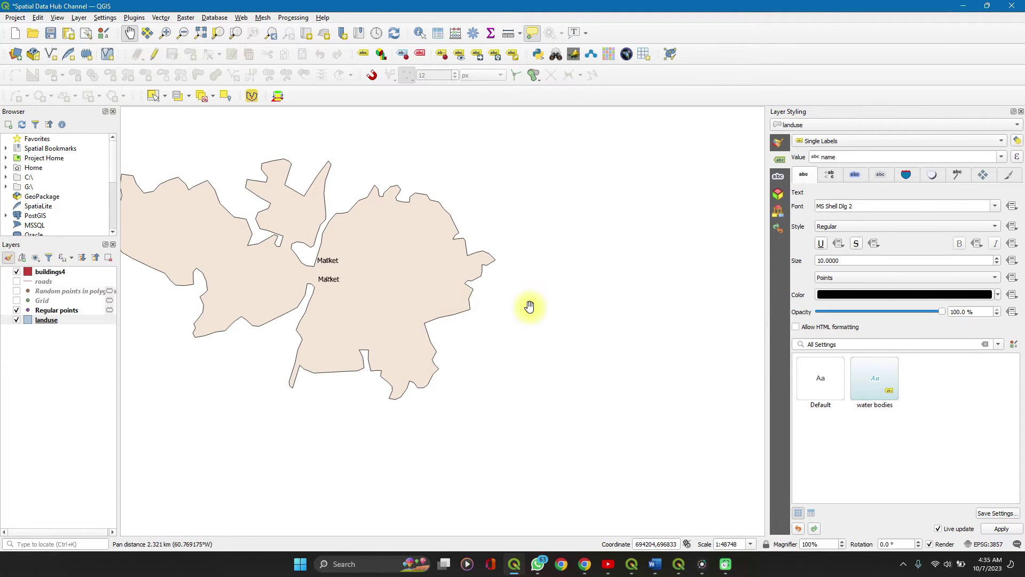
drag(469, 297, 575, 316)
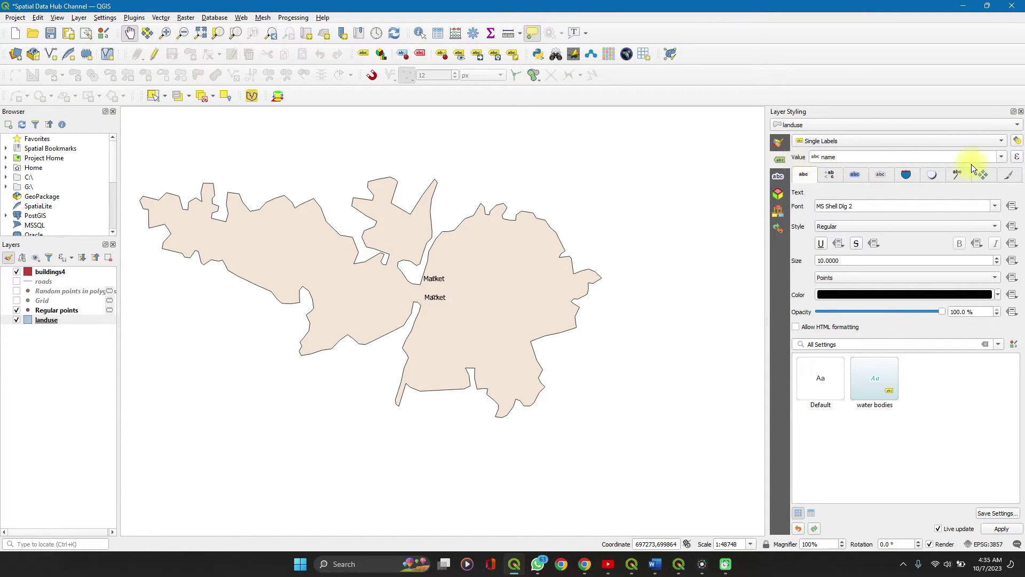
click(1000, 156)
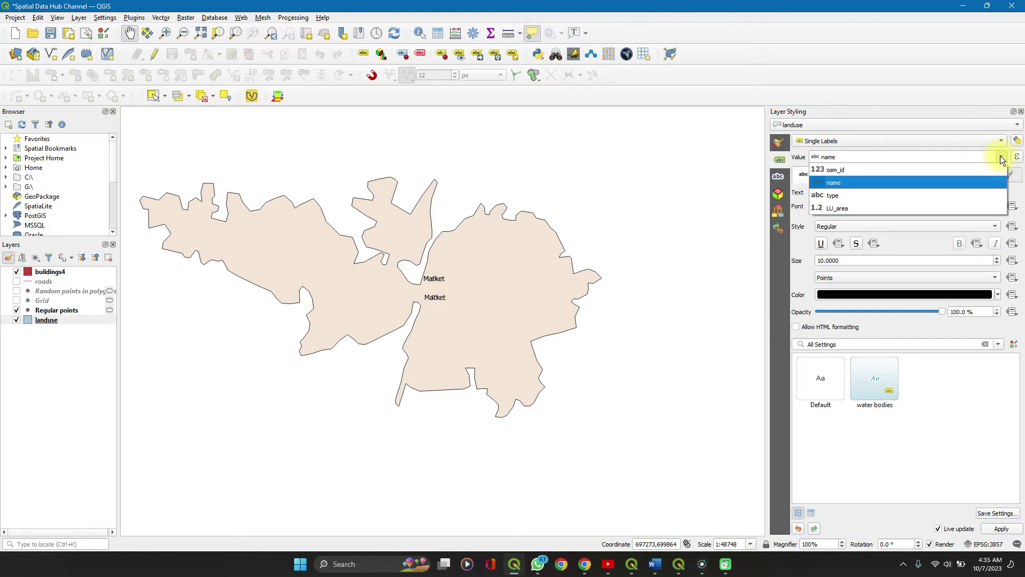
click(839, 207)
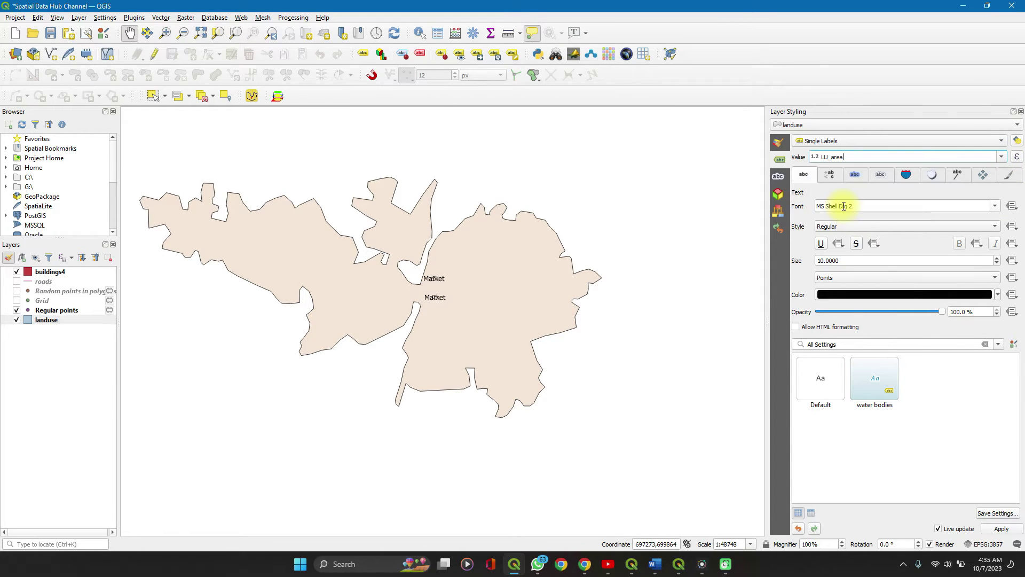
scroll(481, 294, up, 3)
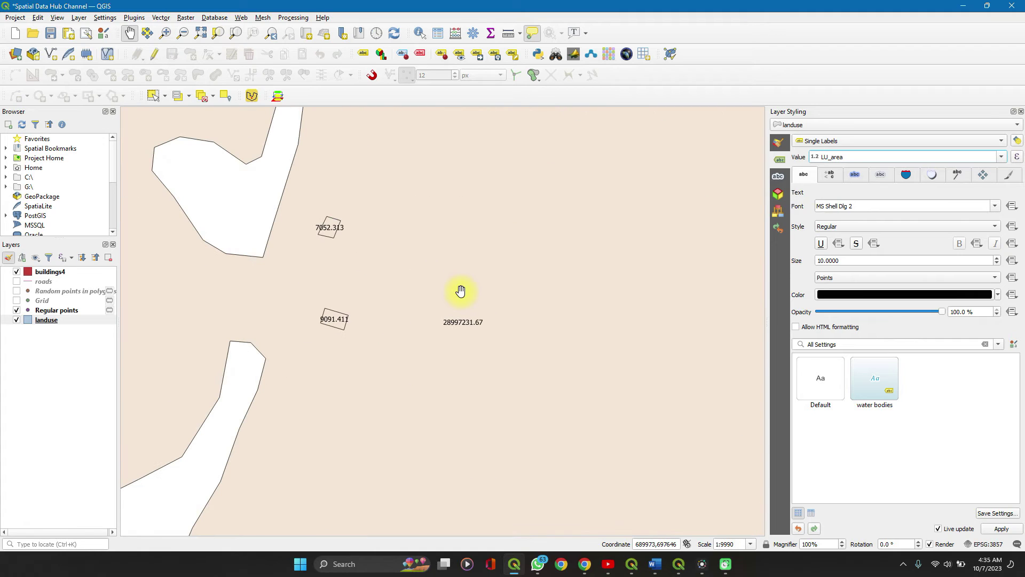
scroll(340, 335, up, 2)
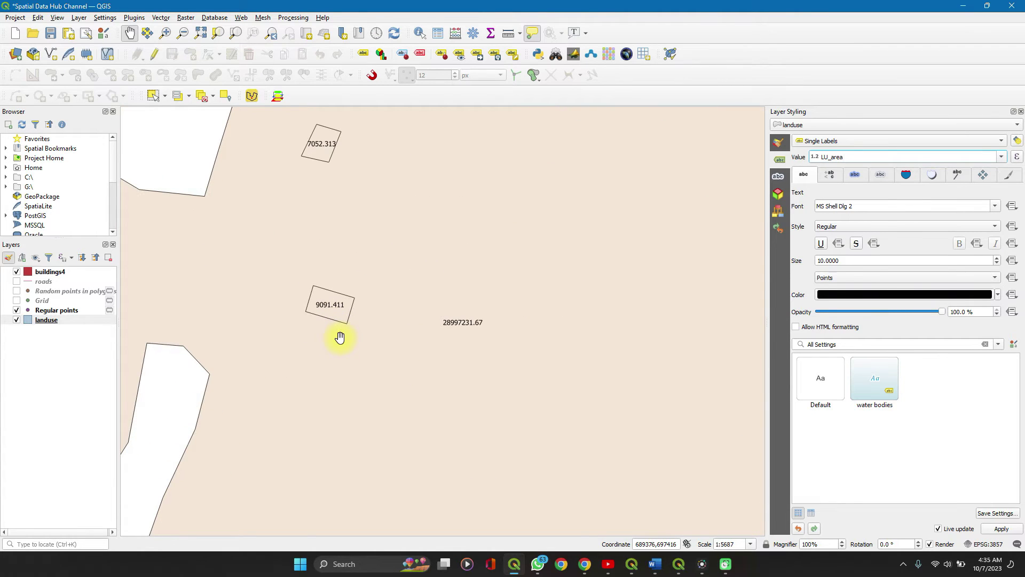
scroll(327, 318, up, 1)
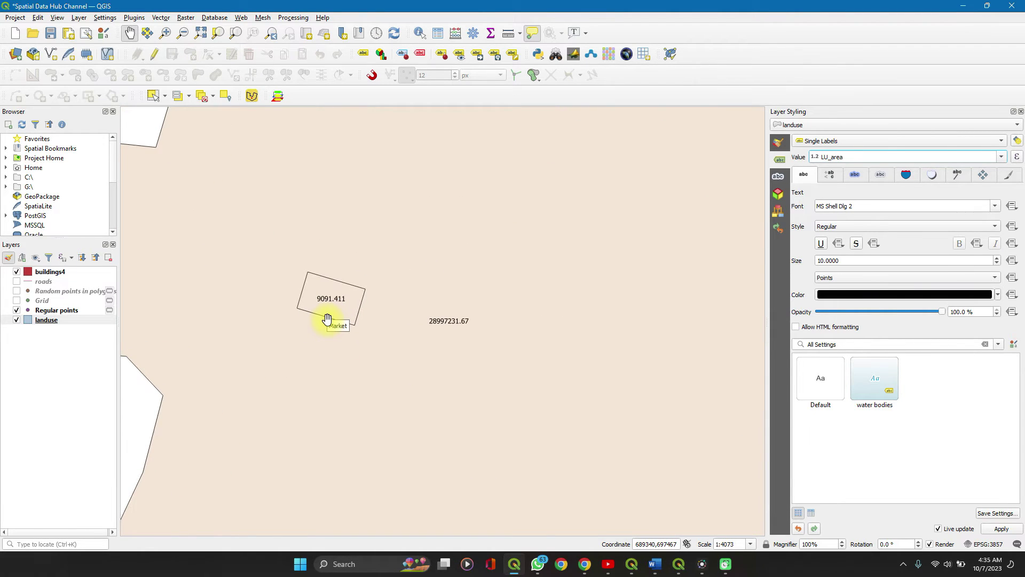
scroll(398, 321, down, 5)
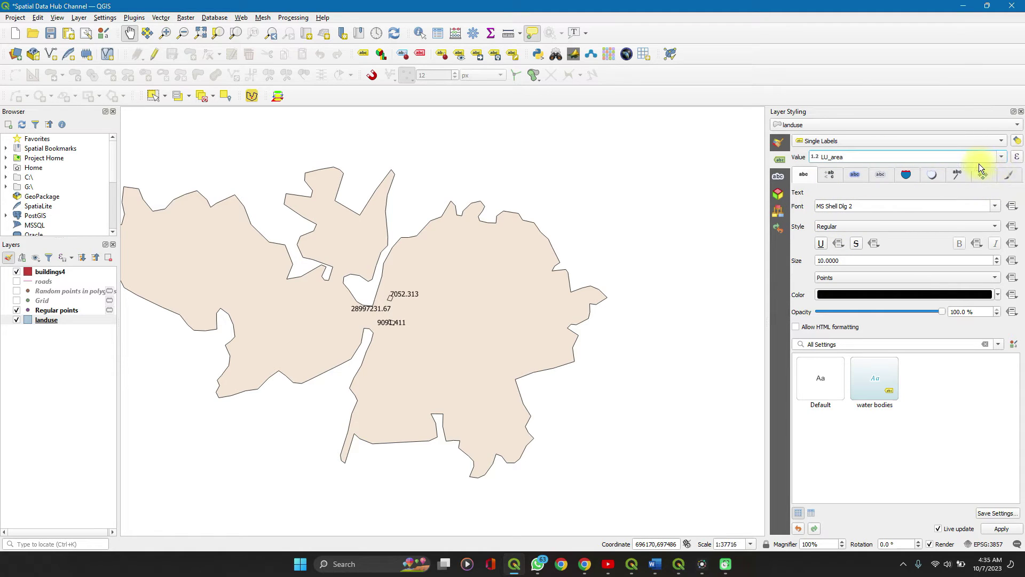
In the label expression builder, insert the type field before LU_area
click(1017, 159)
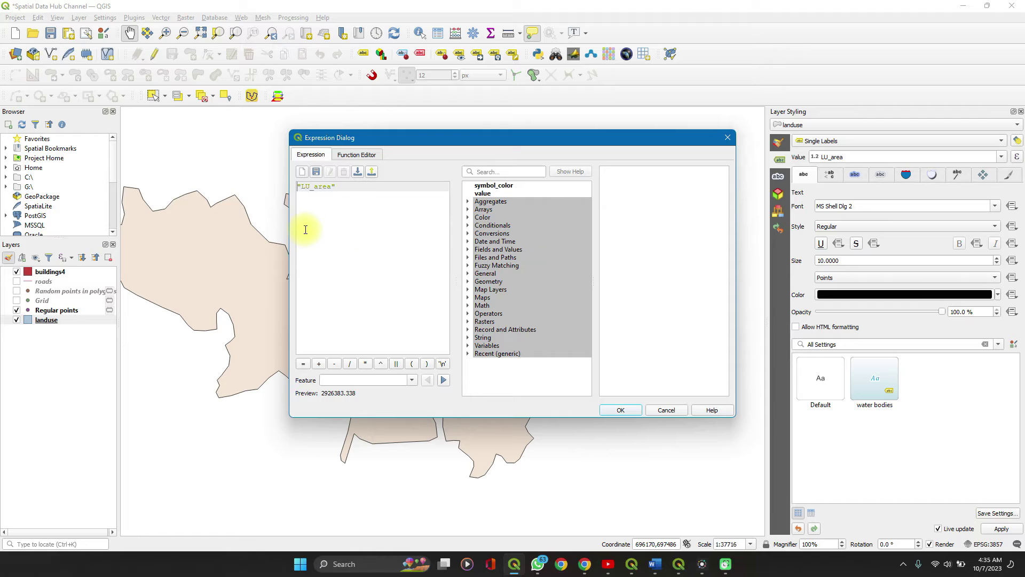
click(466, 250)
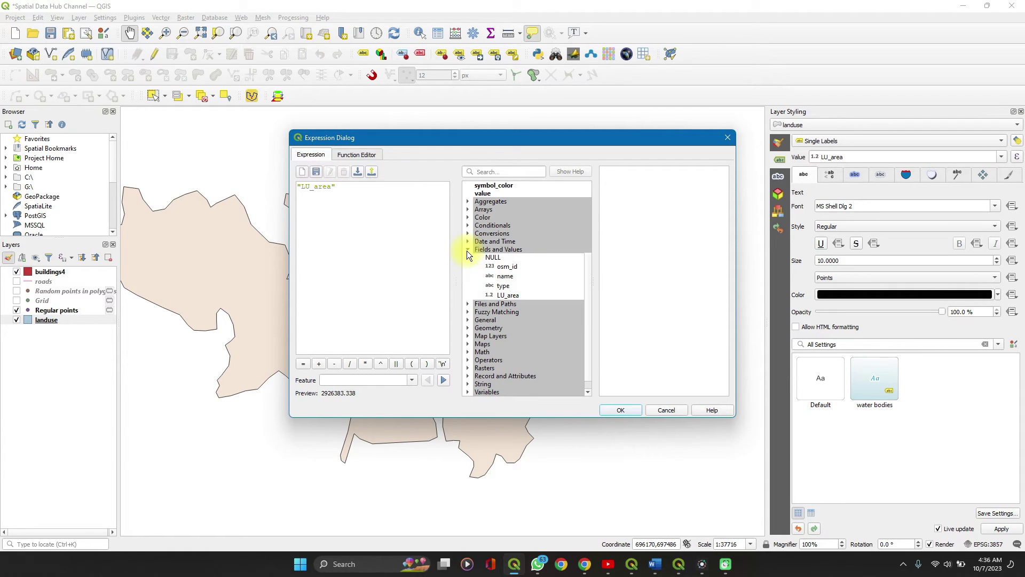
double_click(505, 286)
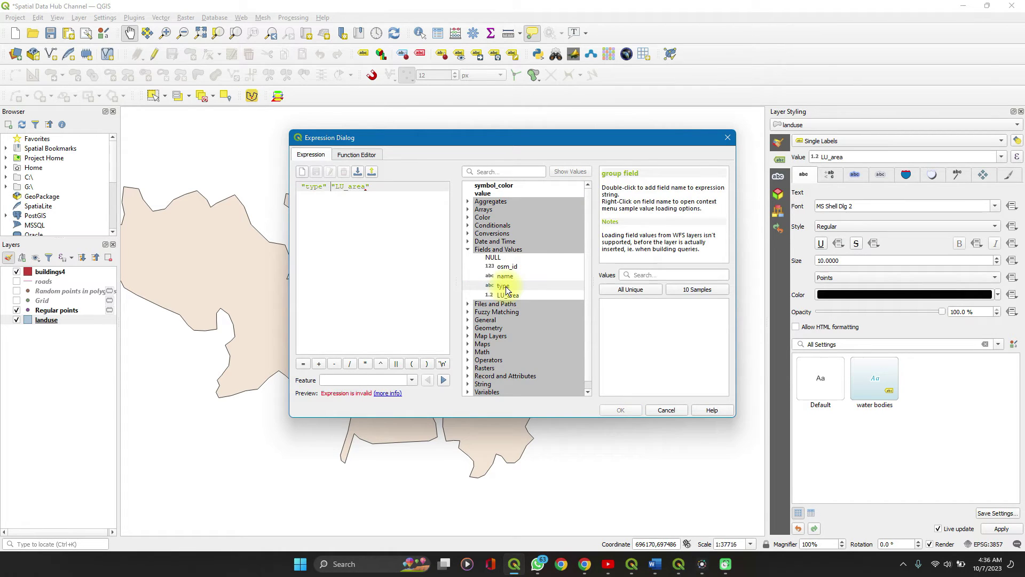
Build the expression "type" || ', ' || "LU_area" with a trailing join operator
click(395, 365)
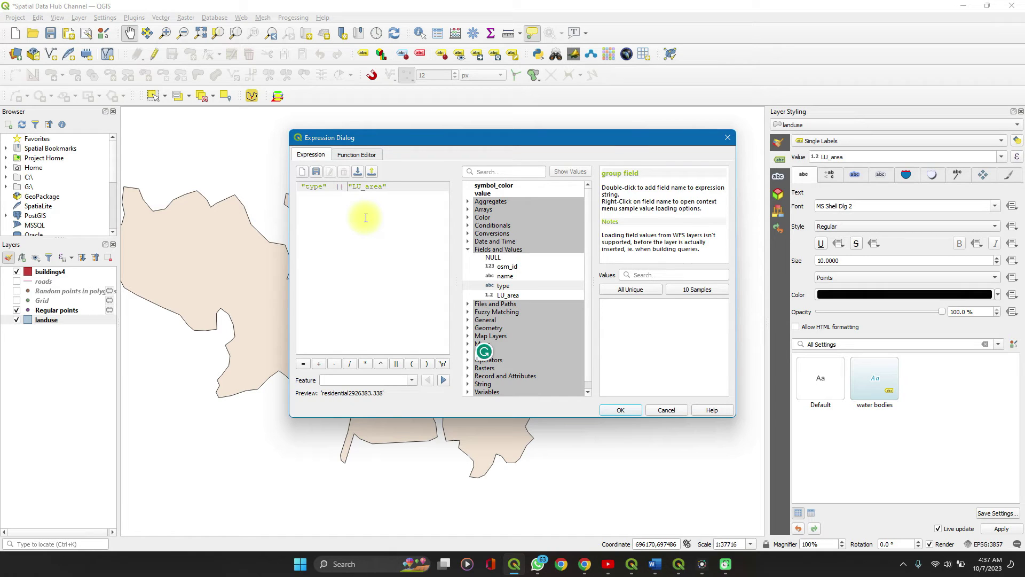
text(',')
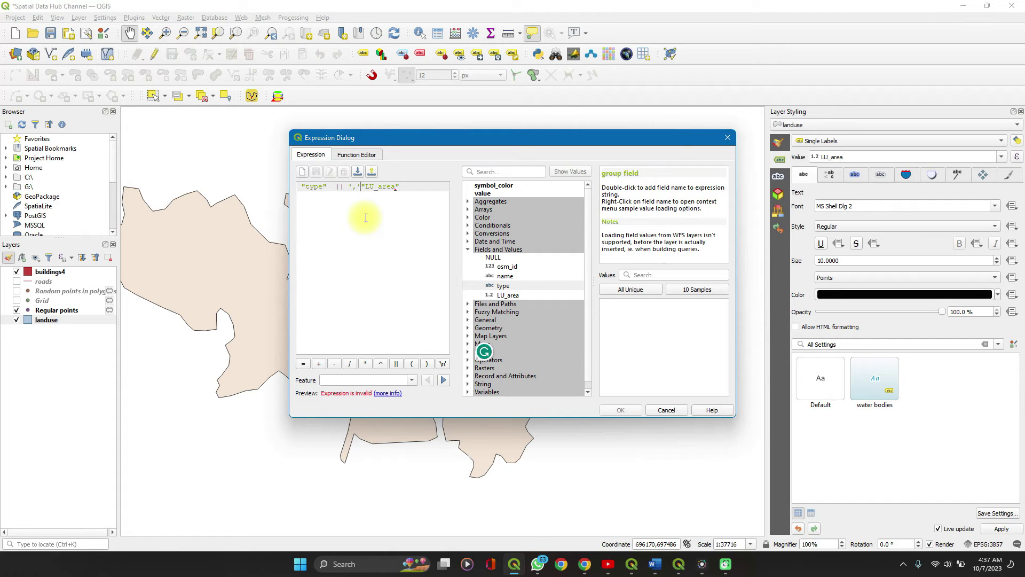
click(396, 363)
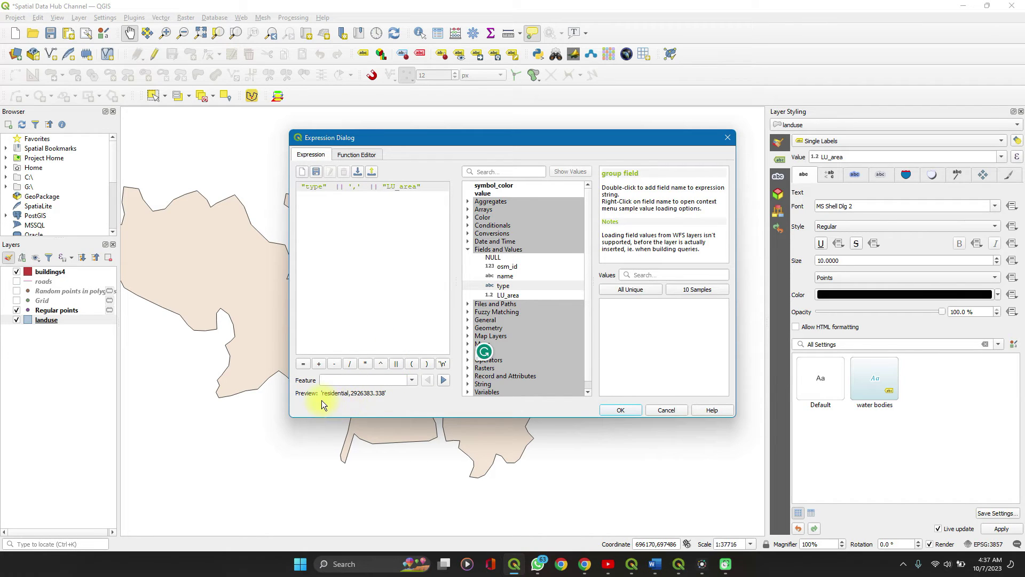
click(357, 186)
click(397, 364)
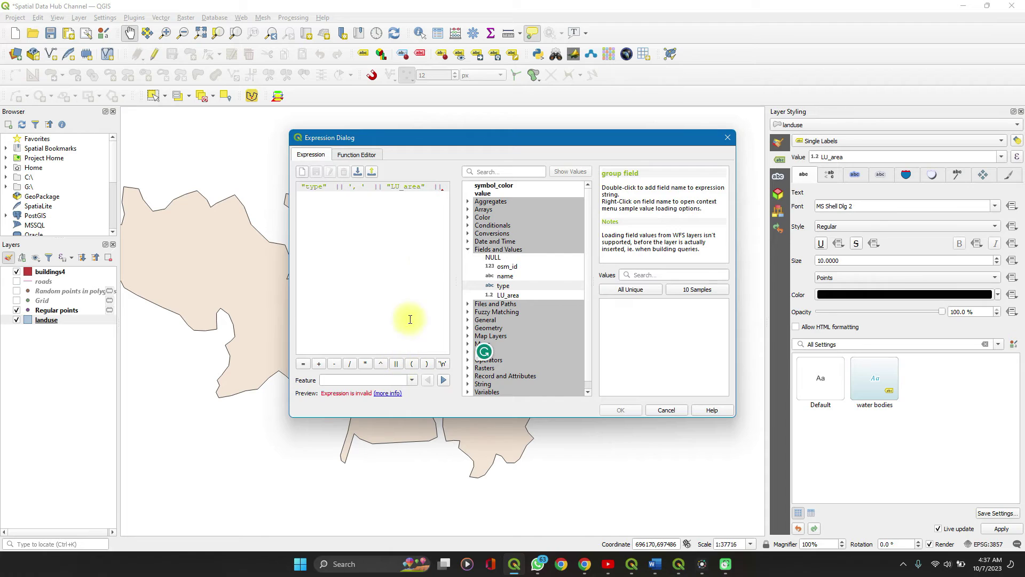
Append '\n' || "osm_id" so osm_id sits on a second label line
click(443, 363)
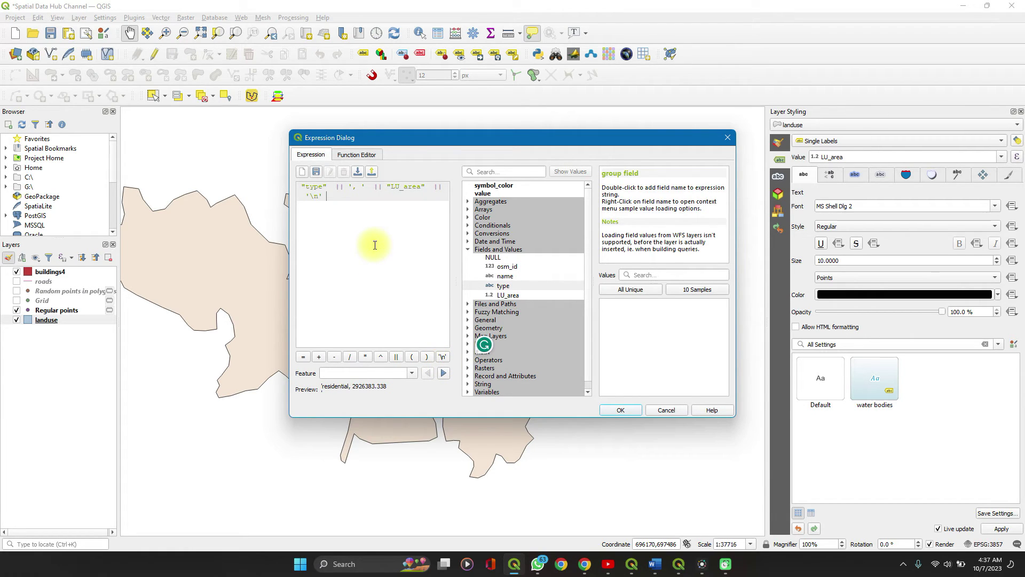
double_click(506, 267)
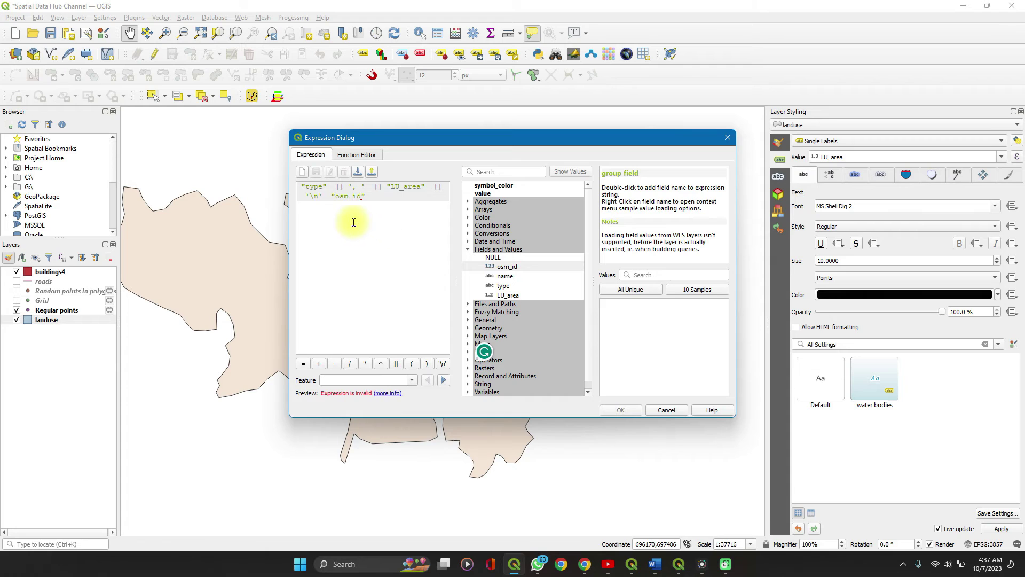
click(325, 197)
click(398, 366)
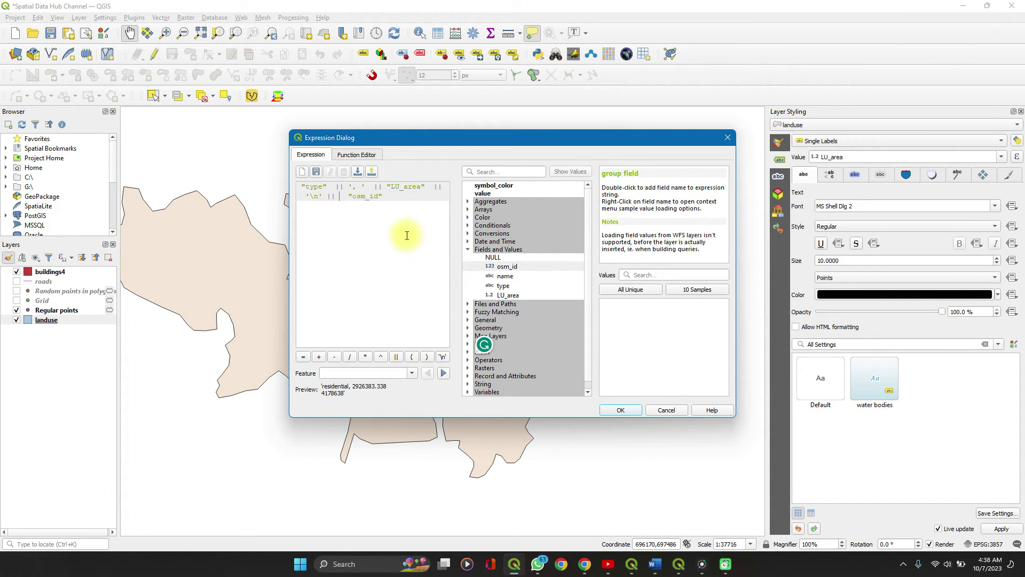
Apply the expression and check the two-line type, area and osm_id labels on the map
click(622, 411)
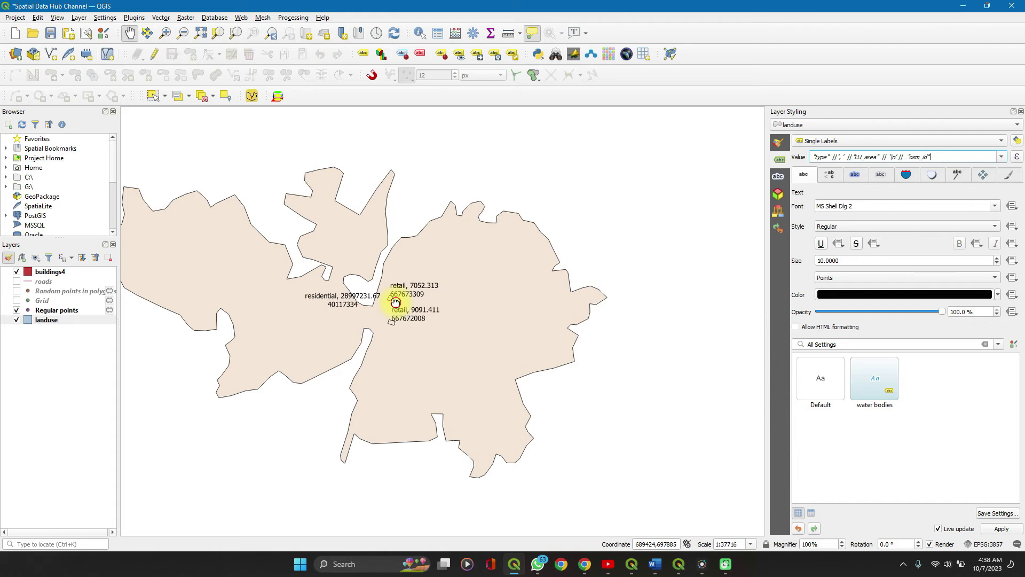
drag(392, 293, 514, 312)
scroll(348, 300, down, 1)
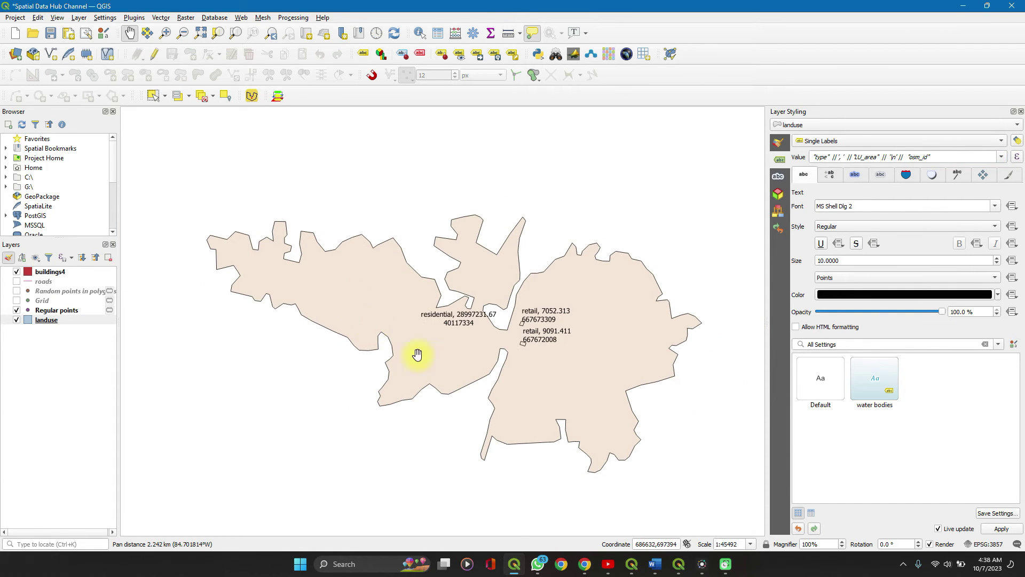
scroll(471, 334, up, 6)
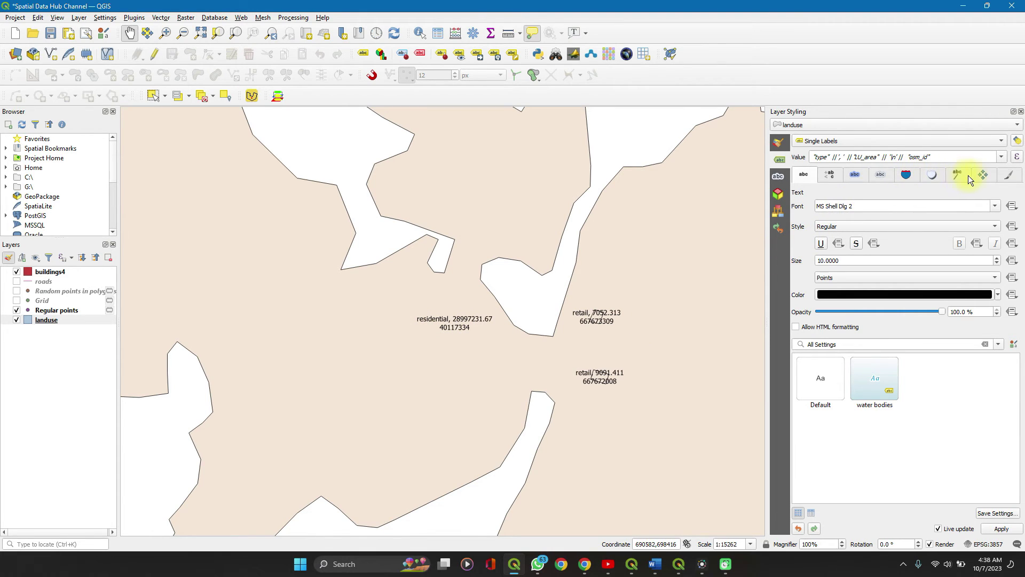
click(984, 175)
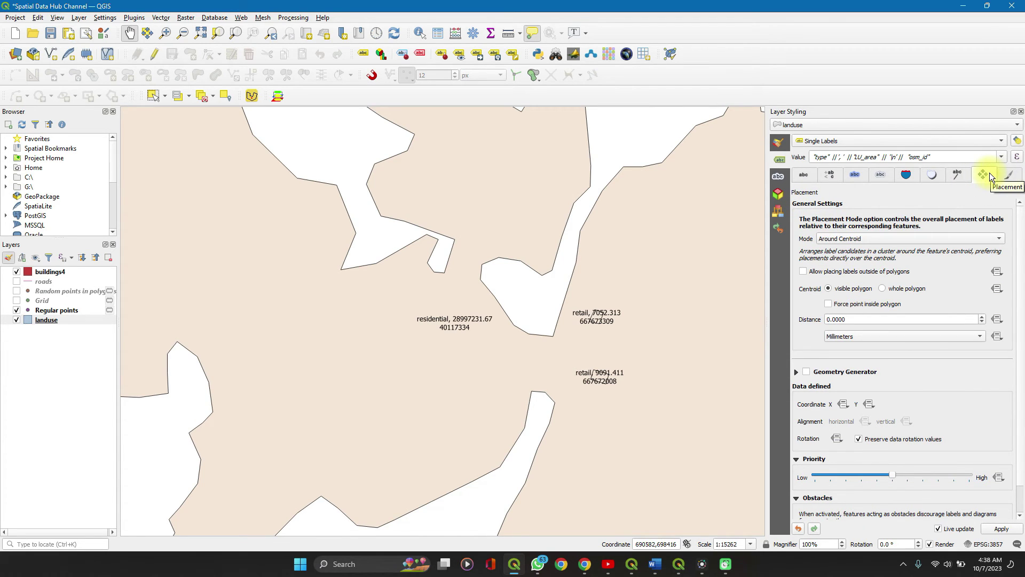
Set the label placement distance to 4 millimetres and check the offset labels
click(830, 320)
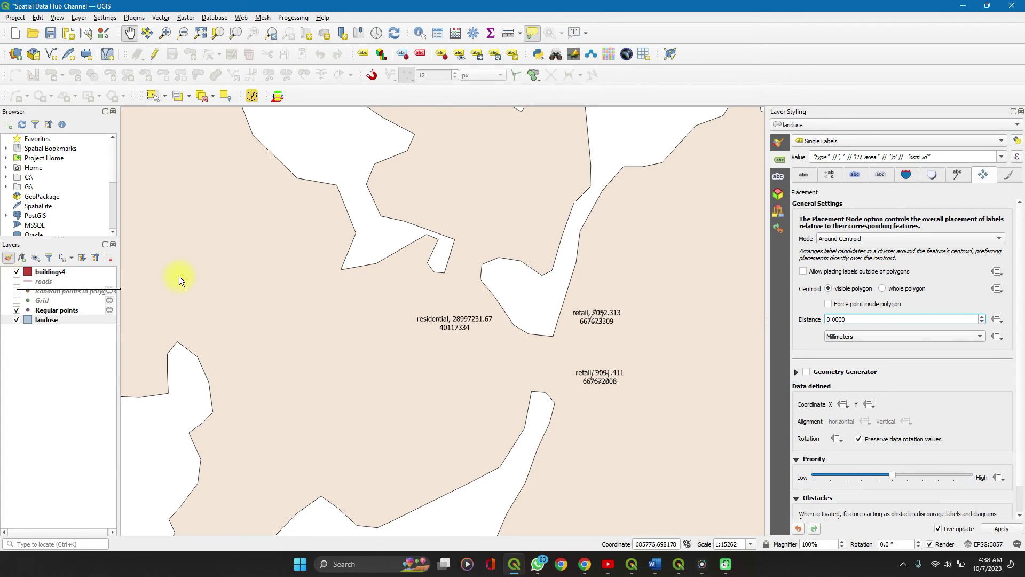
key(Delete)
text(4)
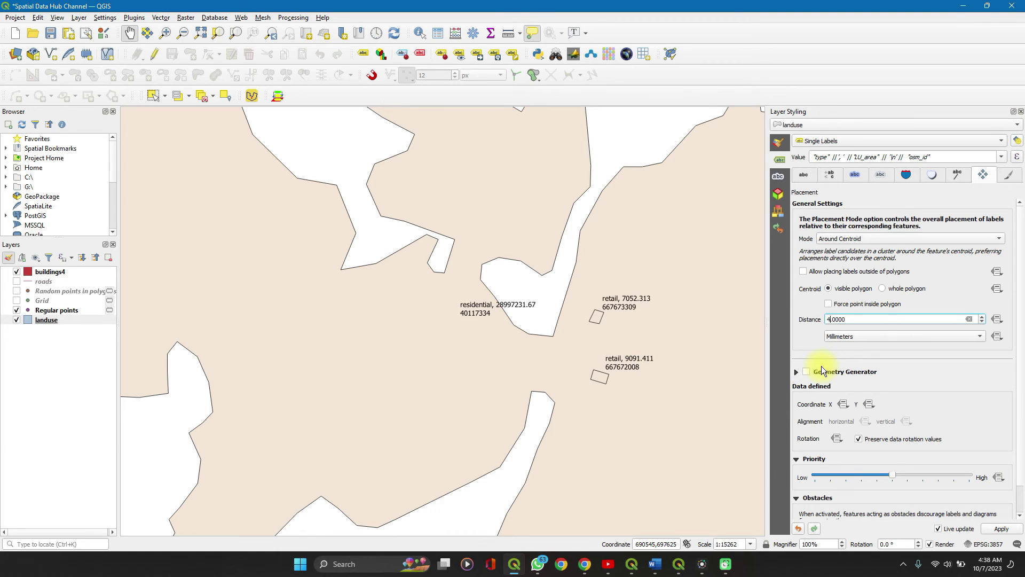
drag(659, 439, 540, 302)
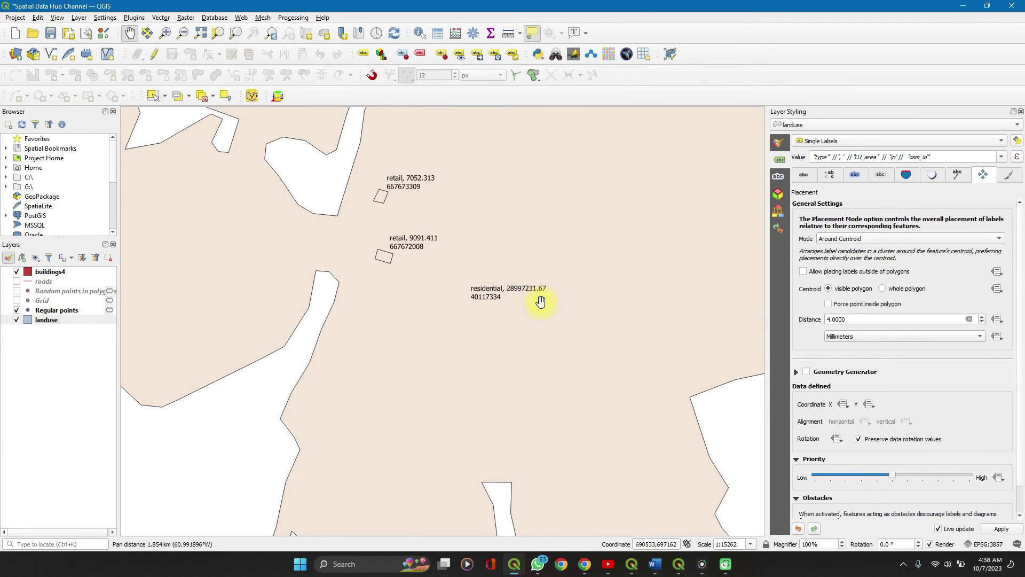
scroll(541, 301, up, 2)
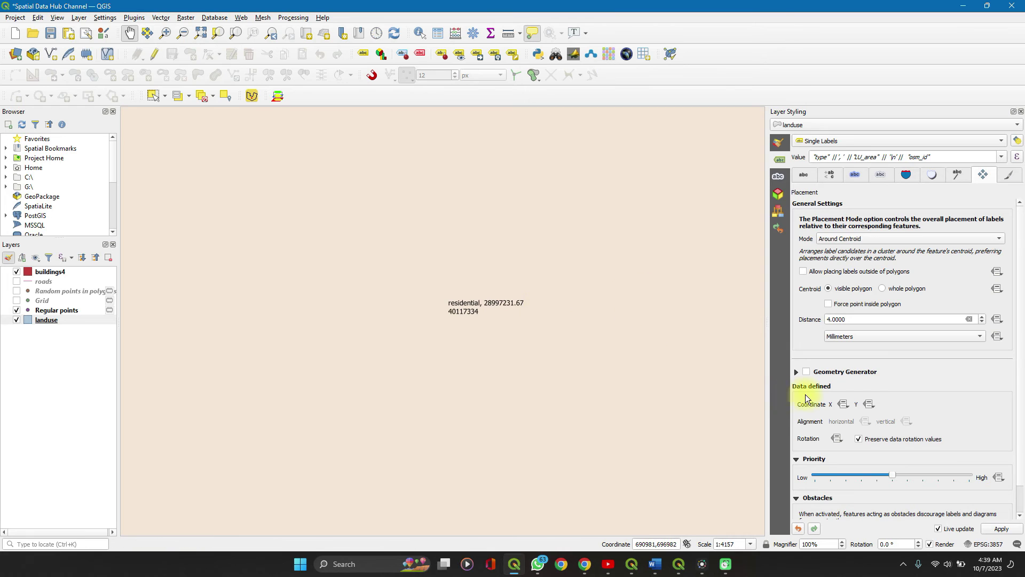
Enable a drop shadow on the landuse labels
click(929, 175)
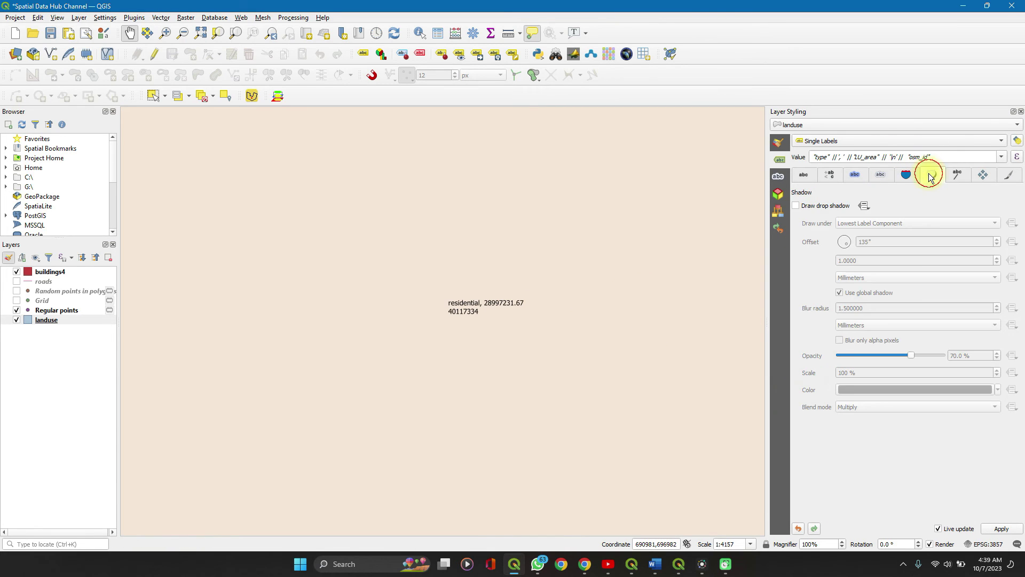
scroll(569, 300, down, 2)
scroll(569, 301, down, 1)
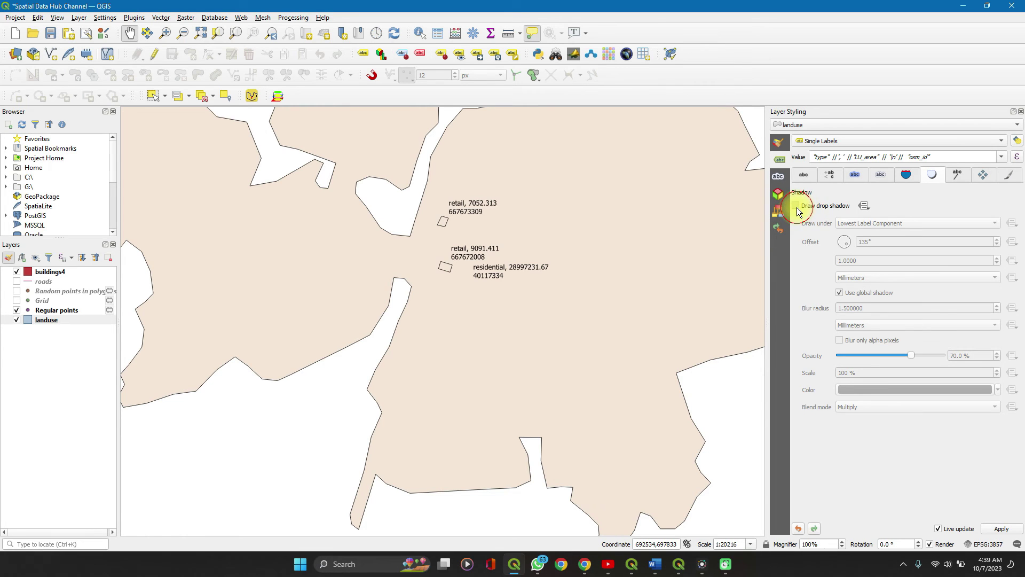
click(796, 206)
scroll(499, 269, up, 3)
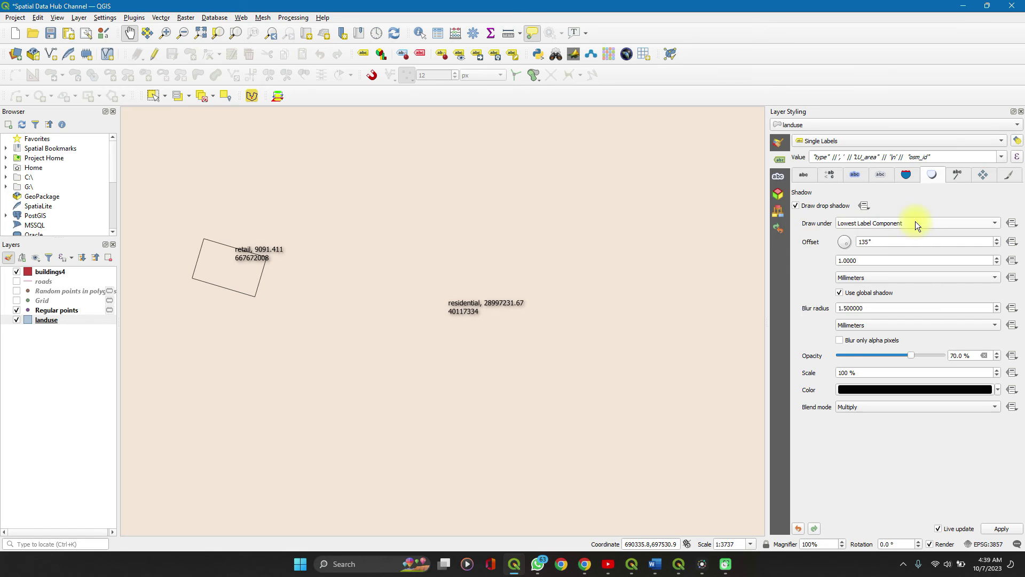
Change the label text colour to red
click(804, 176)
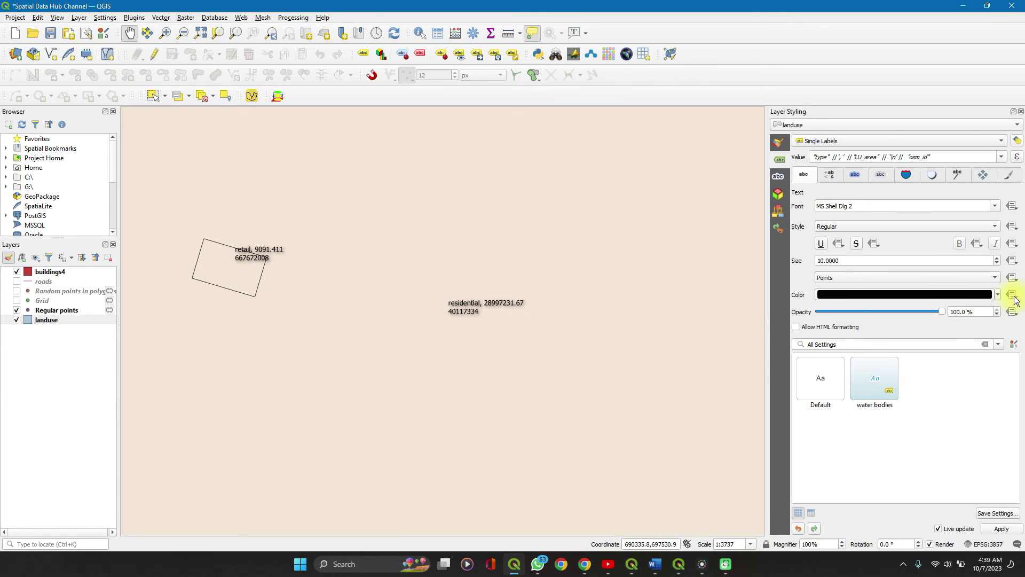
click(998, 295)
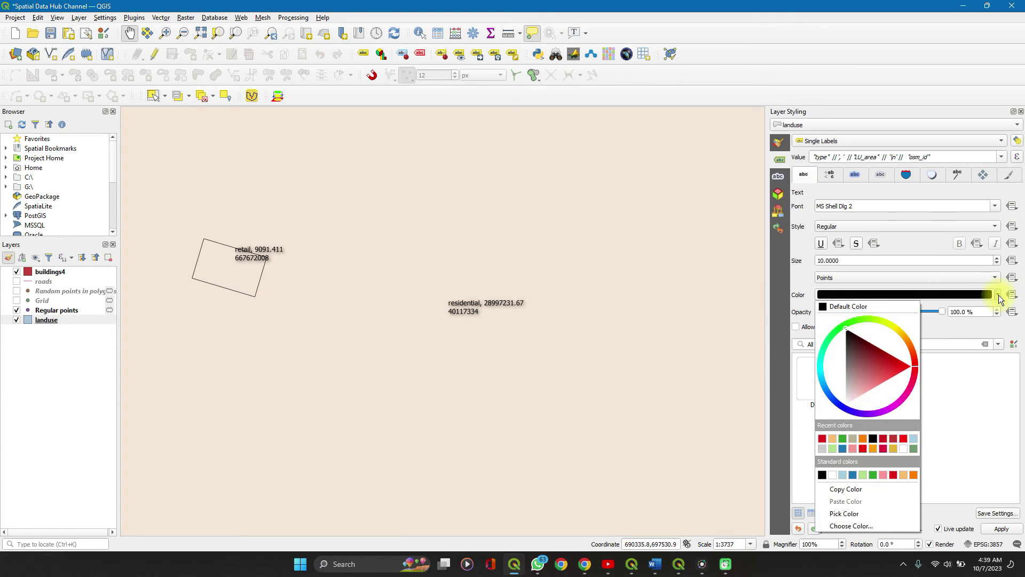
click(900, 359)
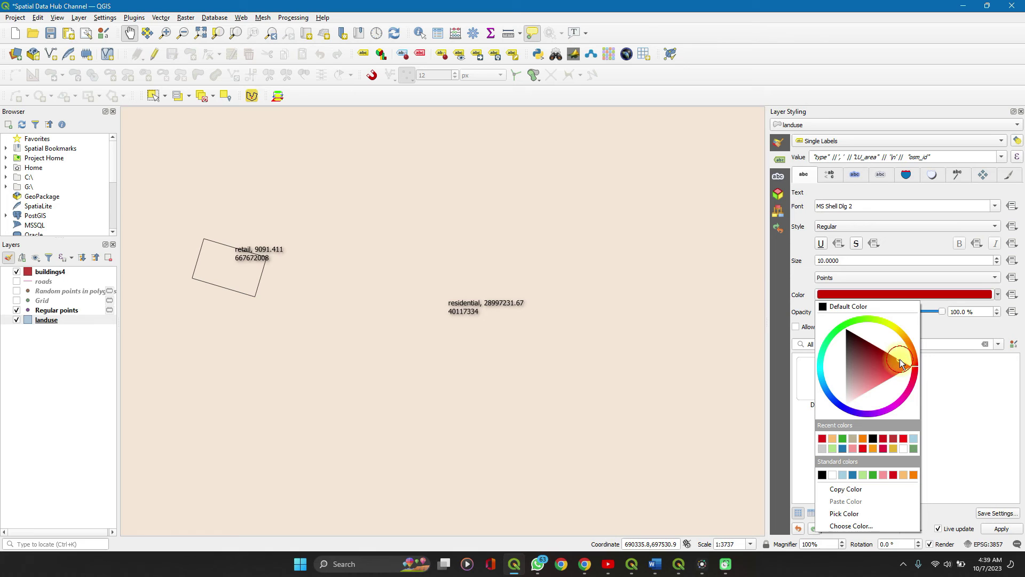
click(781, 279)
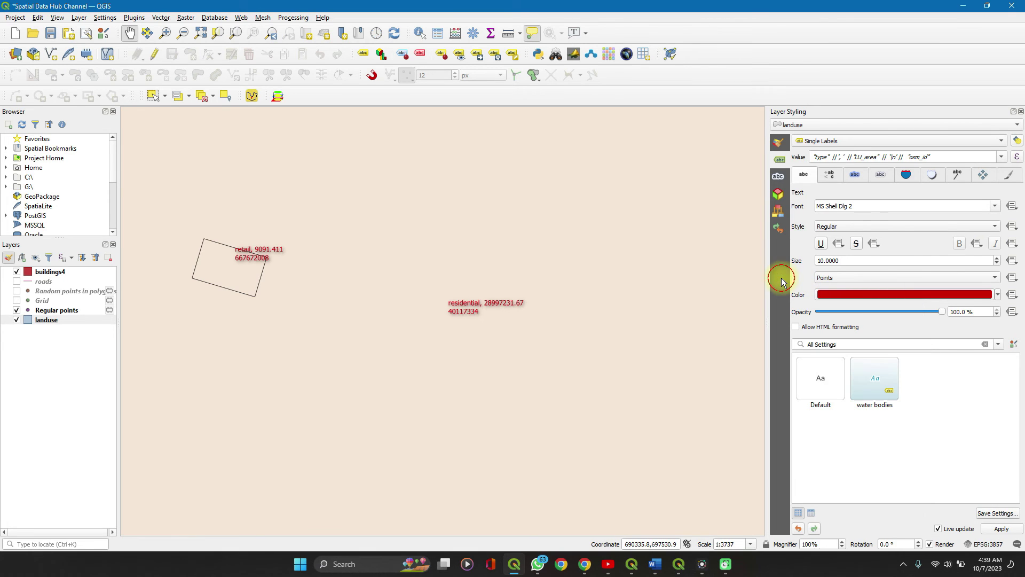
Show the Callouts settings and move the map to other landuse polygons
click(911, 175)
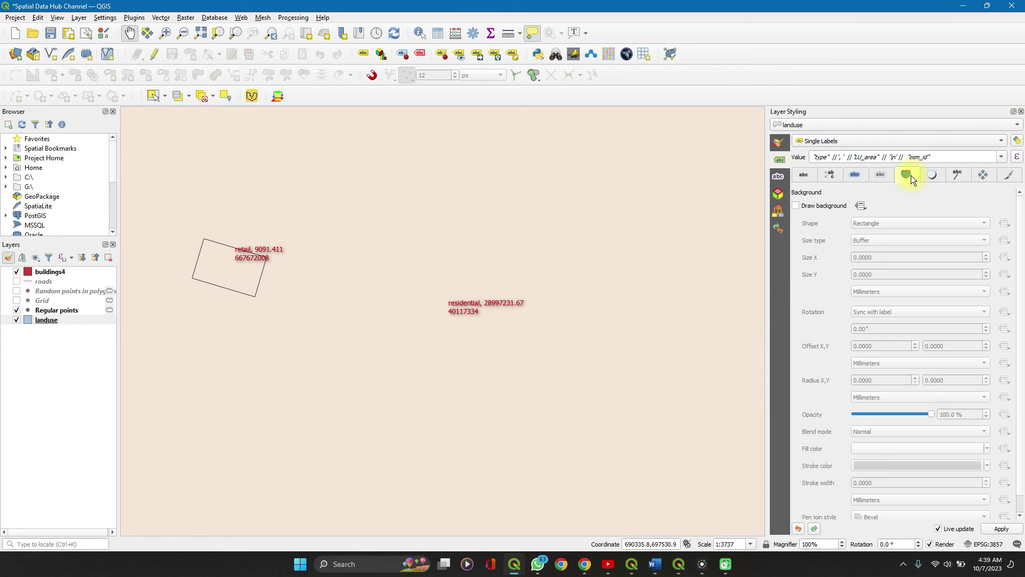
click(958, 175)
scroll(453, 371, down, 4)
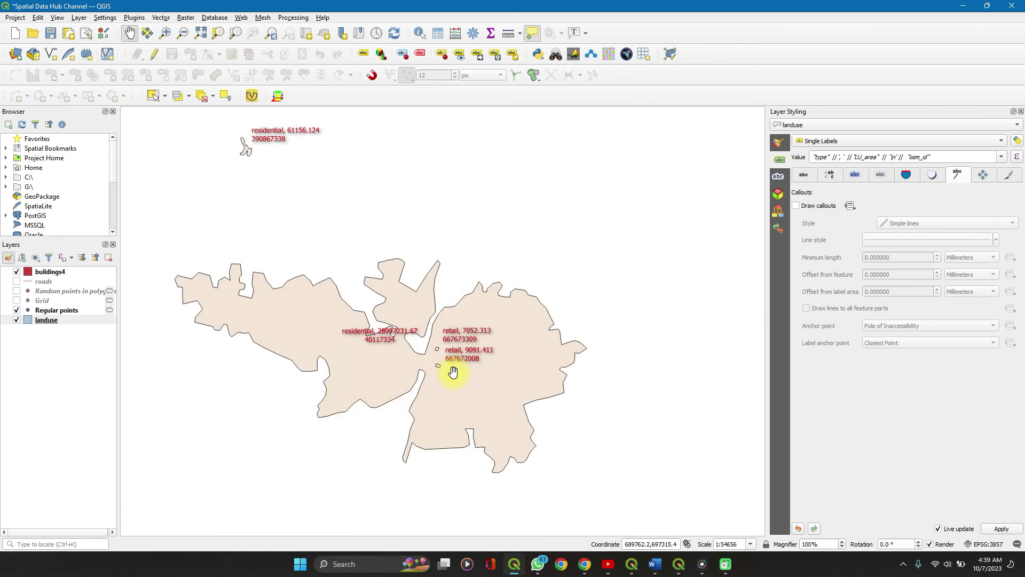
scroll(453, 372, down, 3)
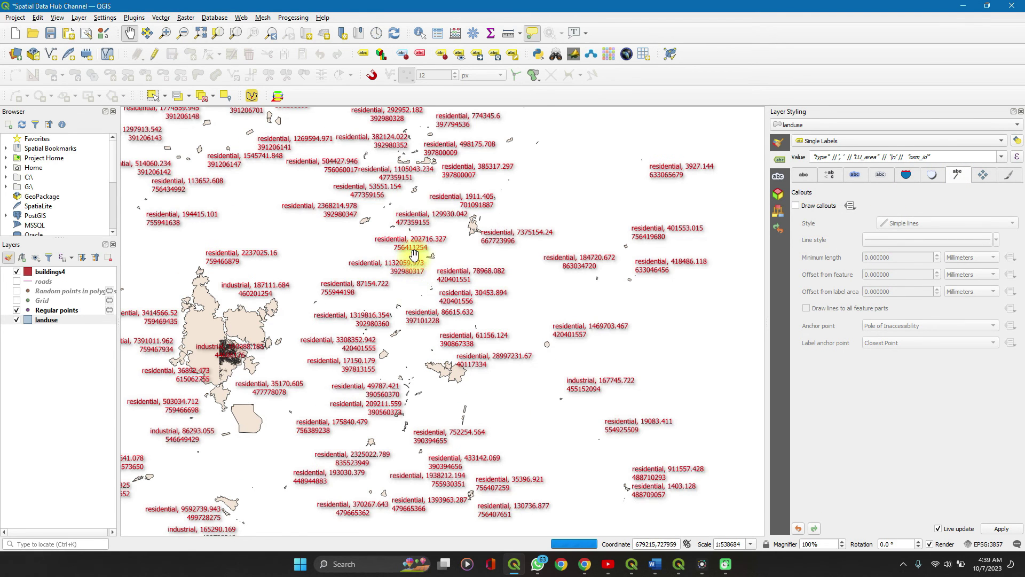
drag(394, 201, 421, 359)
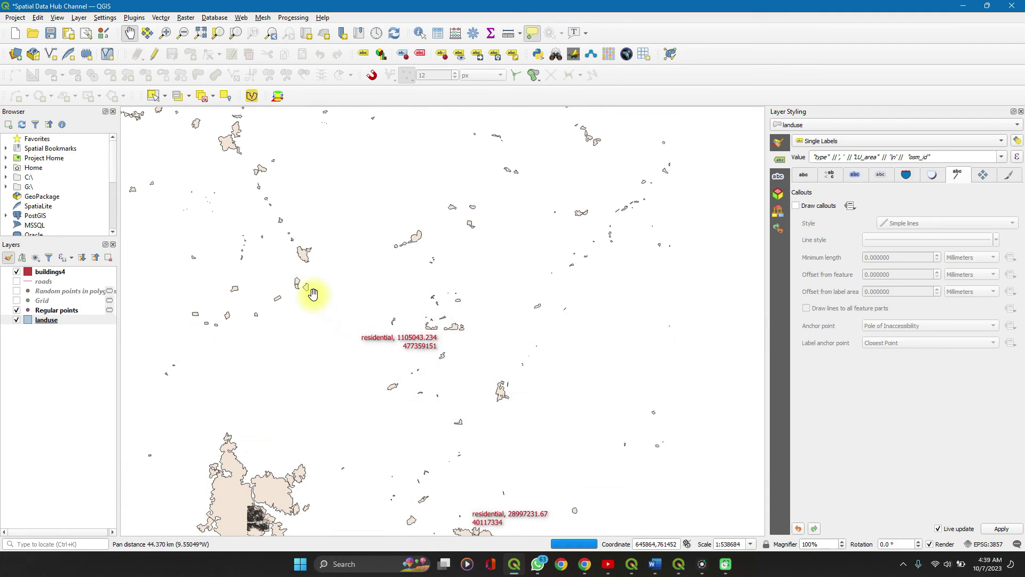
scroll(290, 279, up, 3)
scroll(291, 281, up, 1)
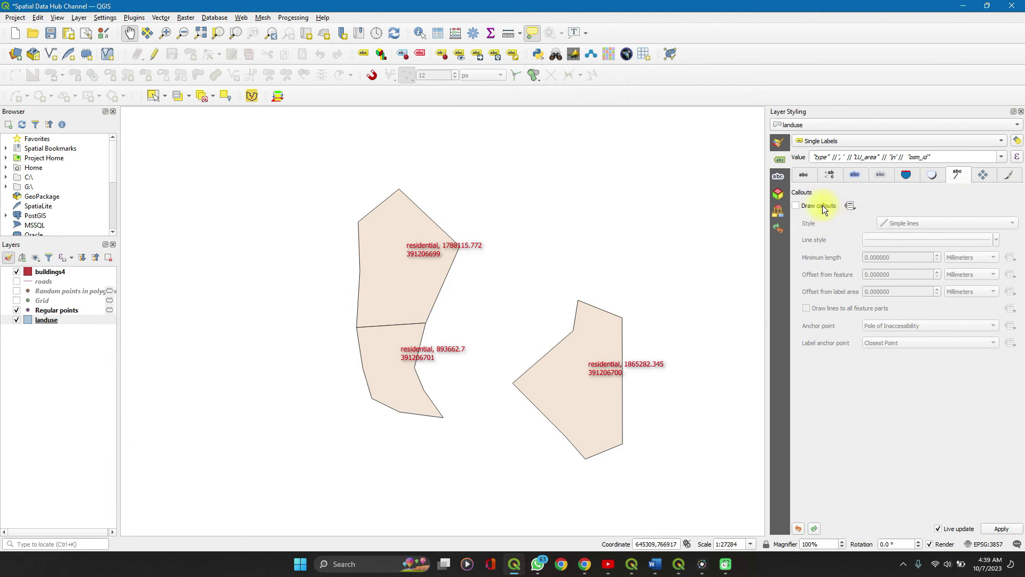
Turn on label callouts drawn as Manhattan lines and zoom around to check them
click(796, 205)
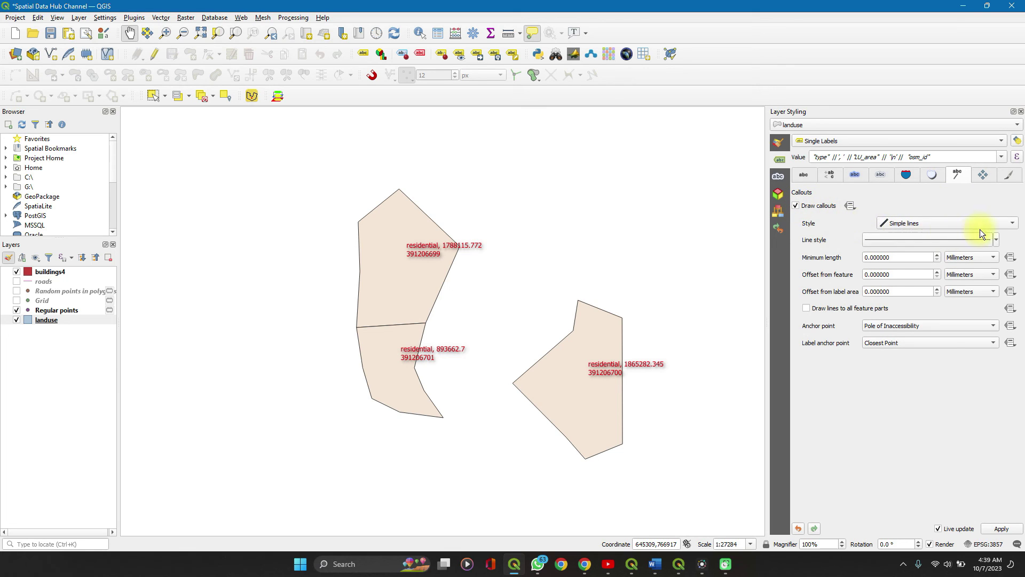
click(1001, 226)
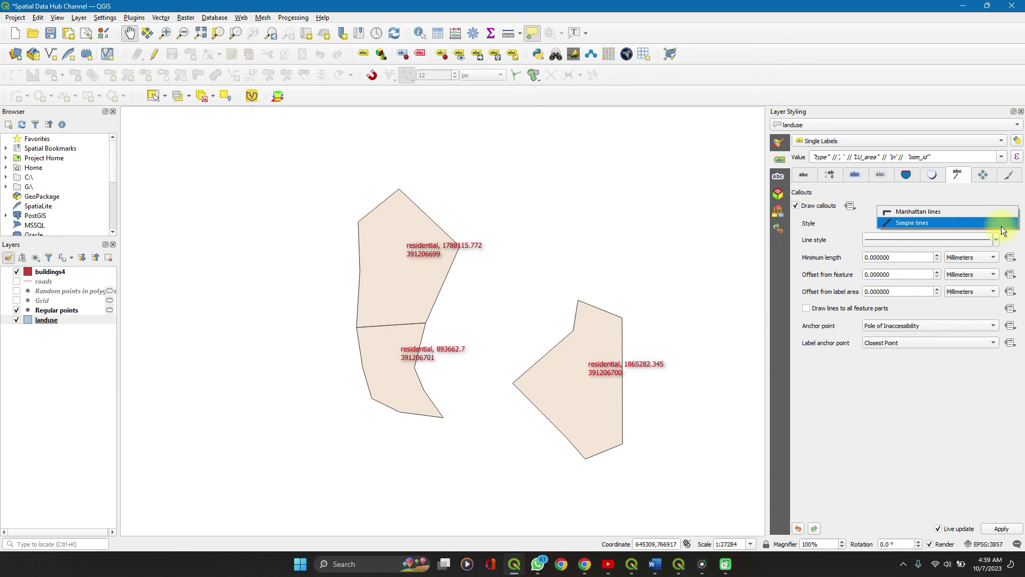
click(945, 214)
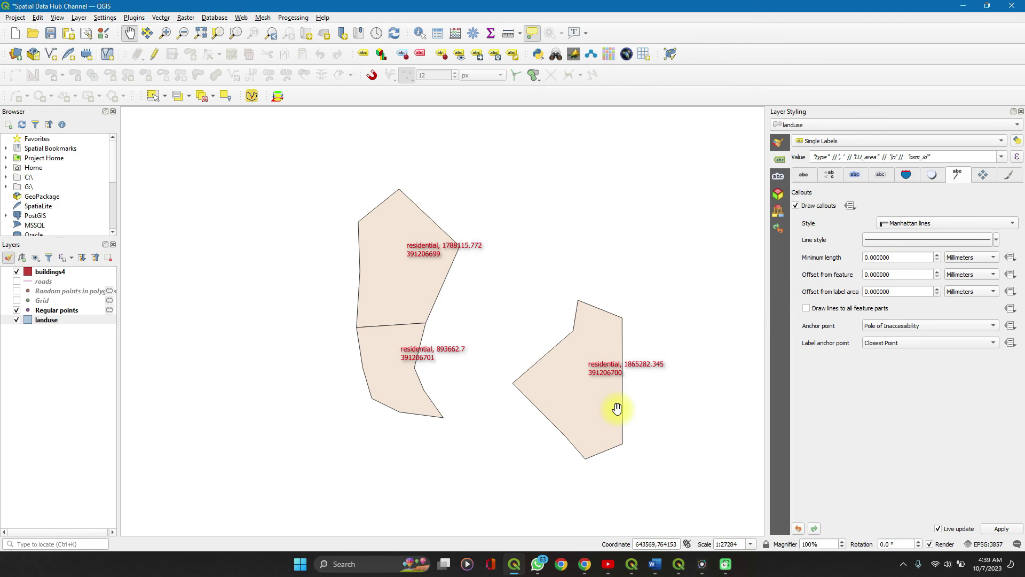
scroll(616, 409, down, 4)
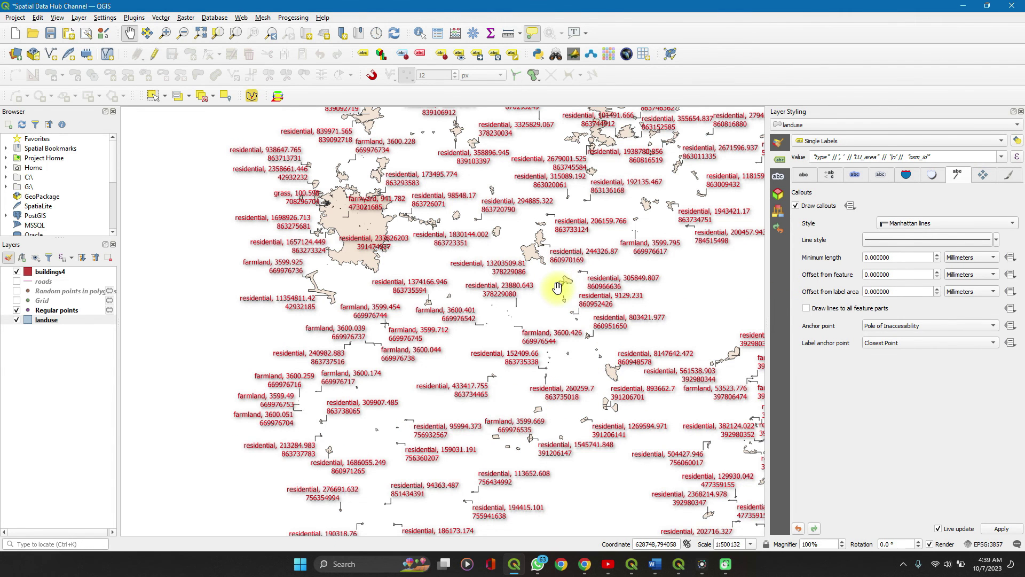
scroll(556, 289, up, 3)
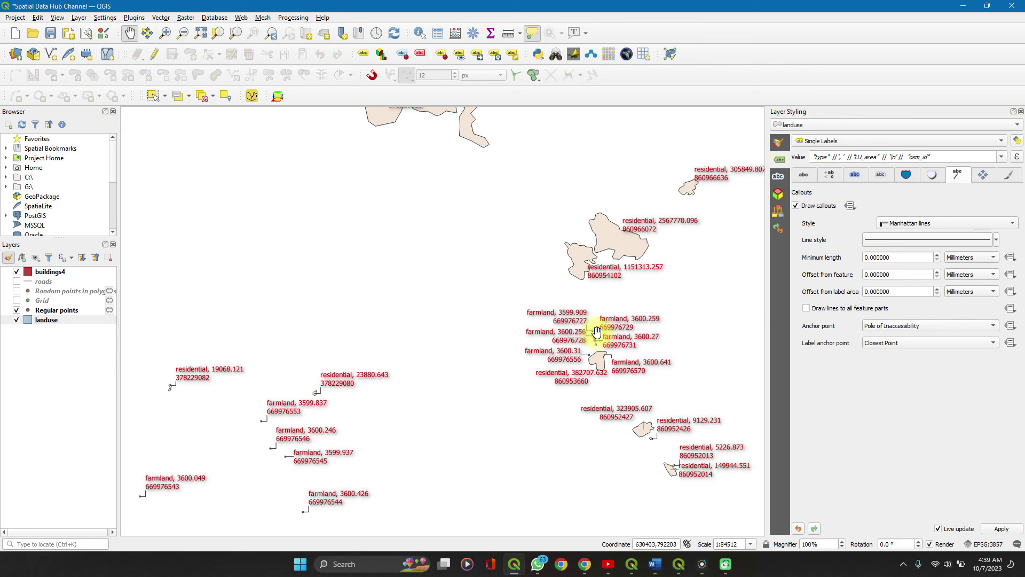
scroll(597, 332, up, 2)
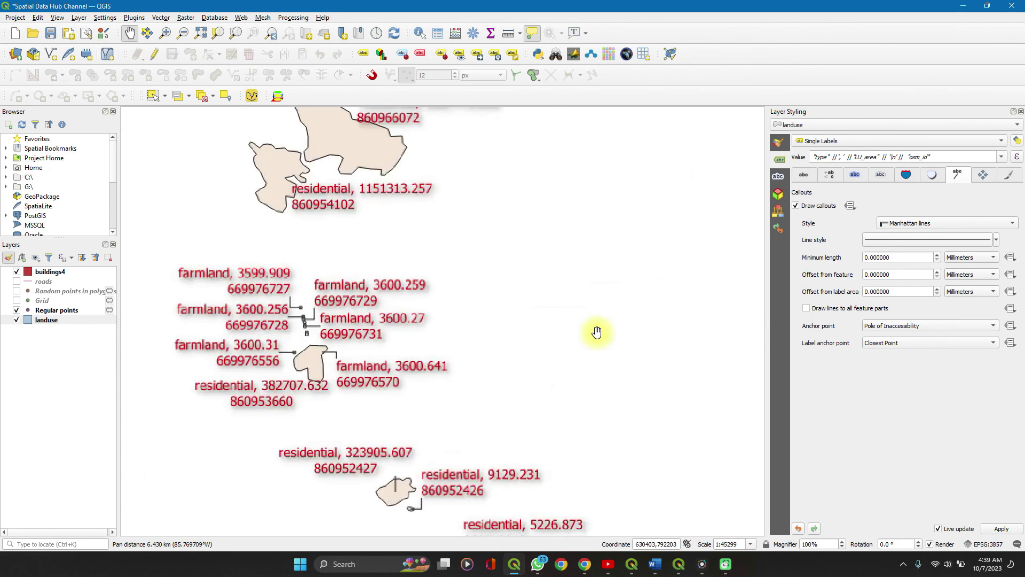
scroll(579, 320, down, 3)
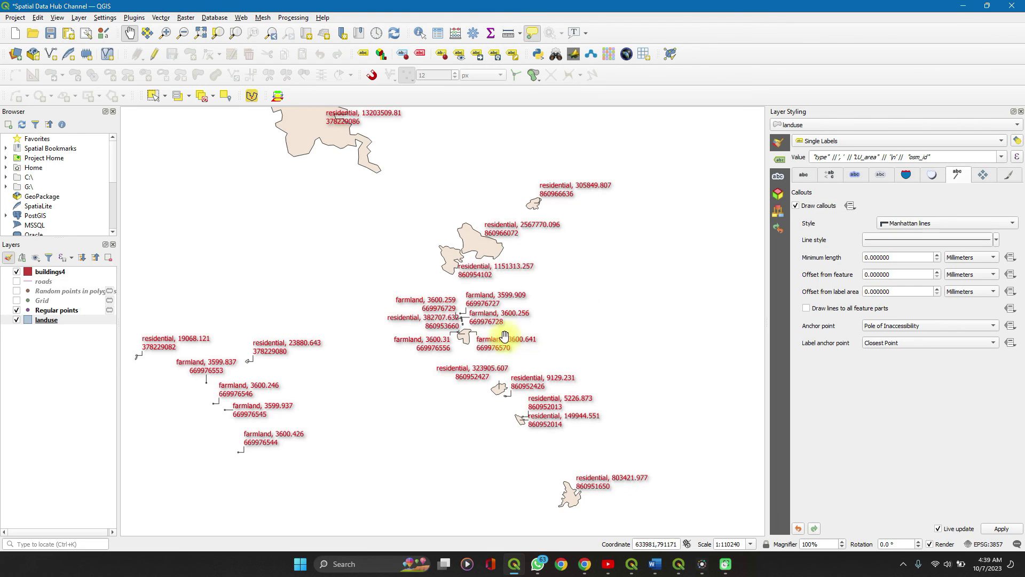
scroll(470, 324, up, 3)
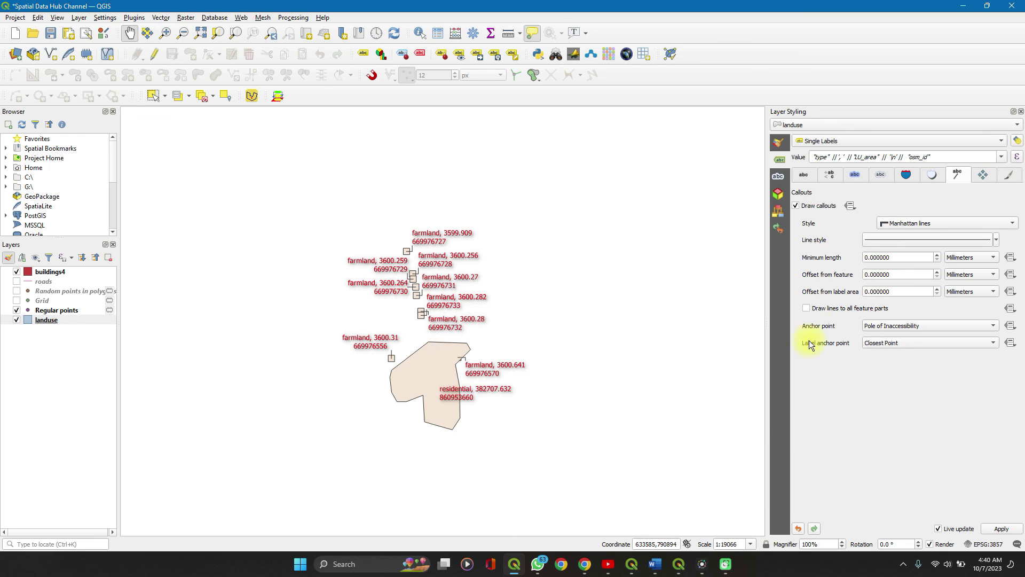
click(936, 175)
Try a white label background and a white text buffer, then turn both off again
click(911, 178)
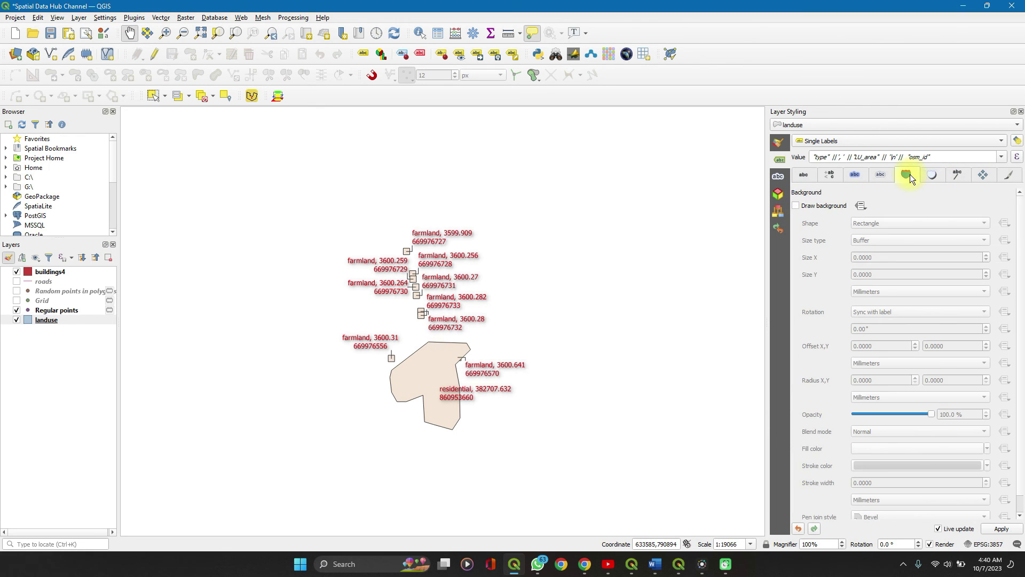
click(797, 206)
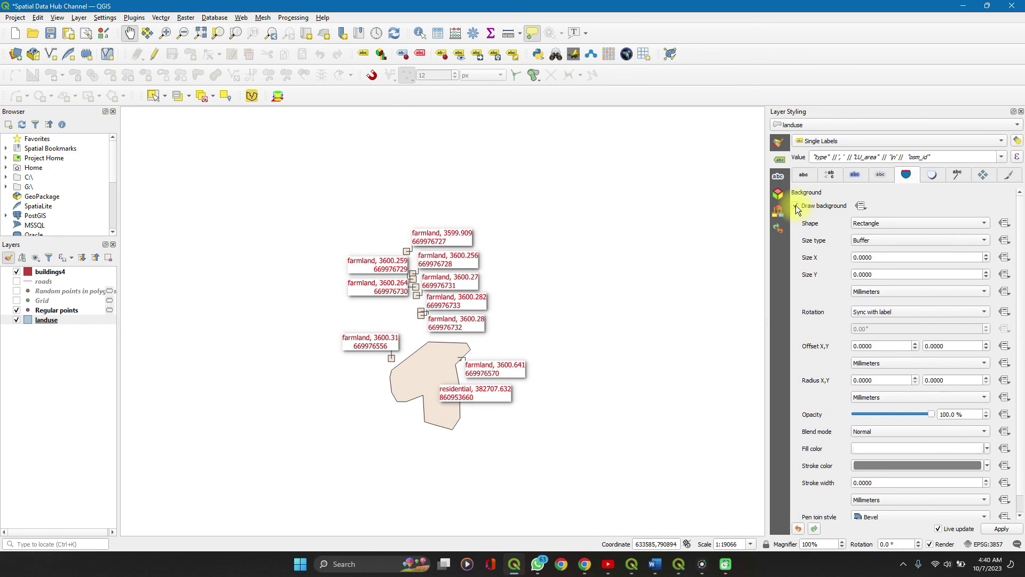
click(794, 207)
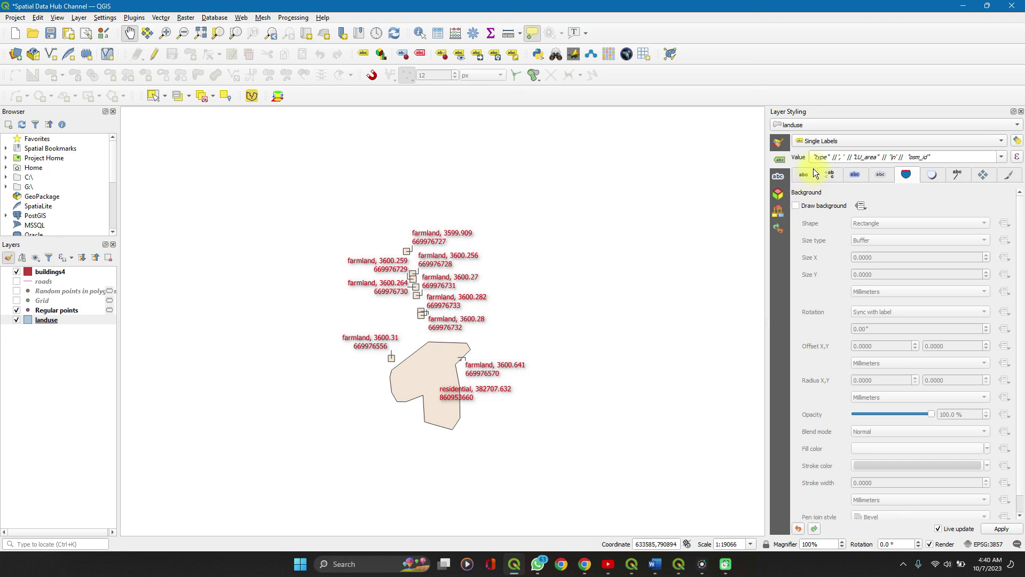
click(850, 175)
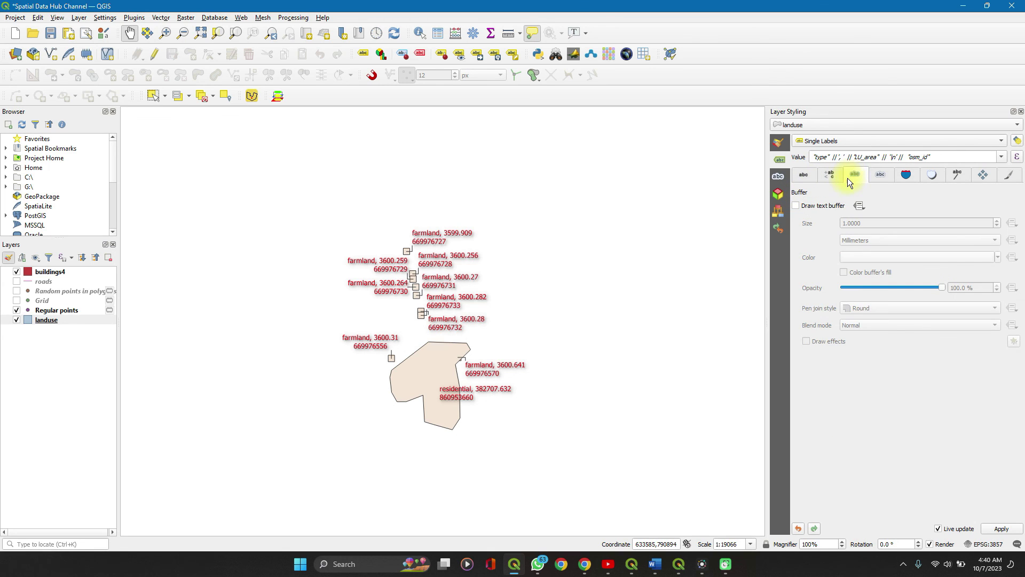
click(797, 206)
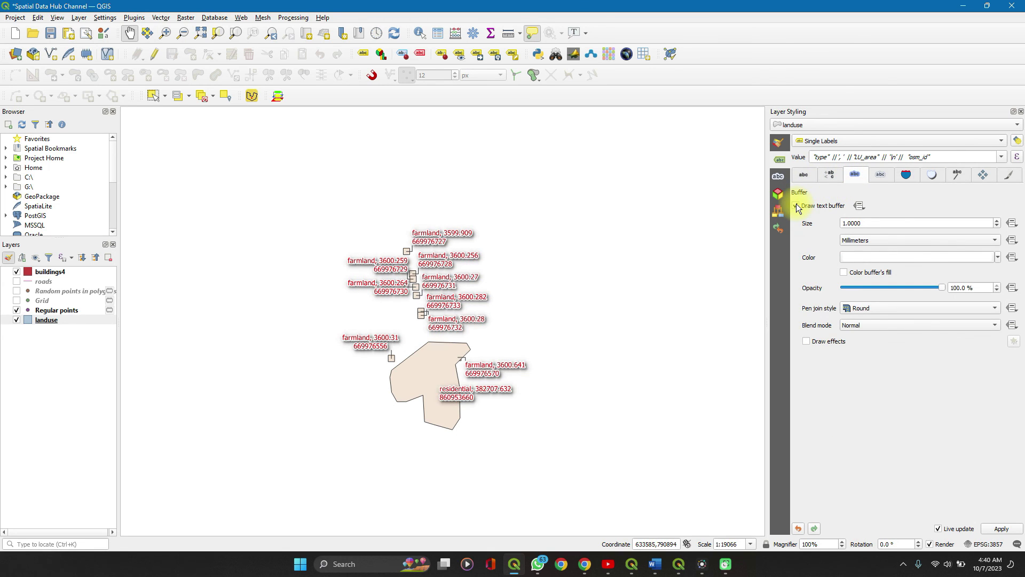
click(796, 207)
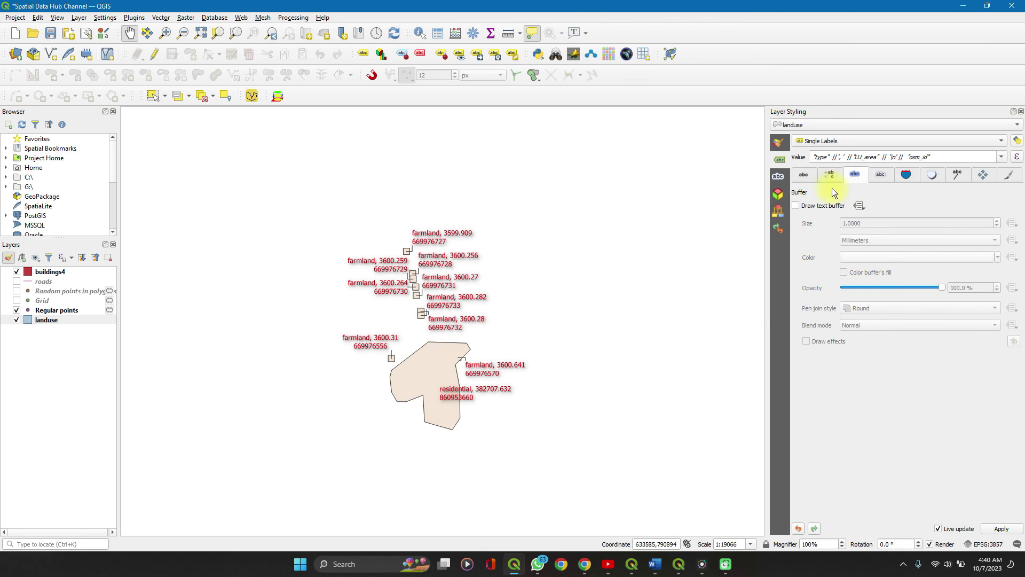